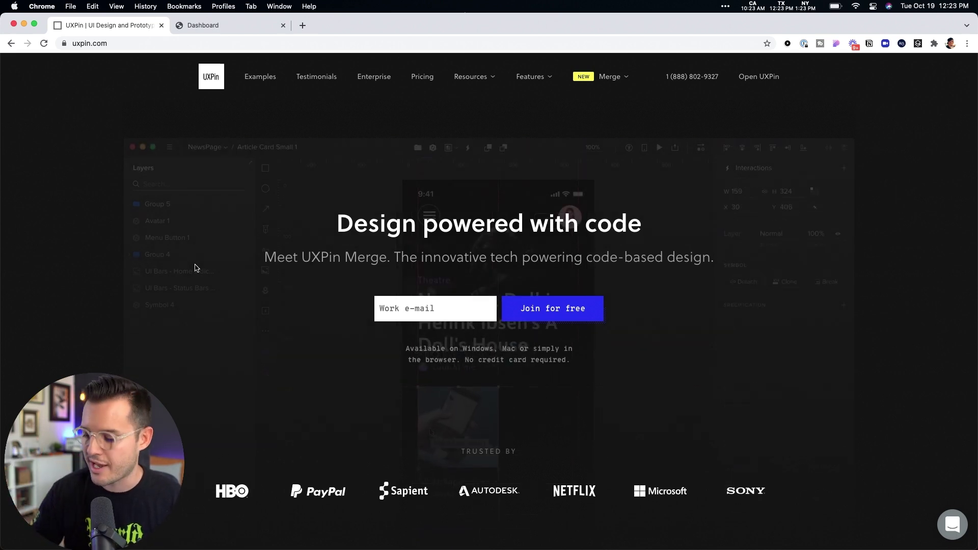
Scroll the uxpin.com homepage past the hero and feature grids to the Merge code-components section
scroll(290, 339, down, 10)
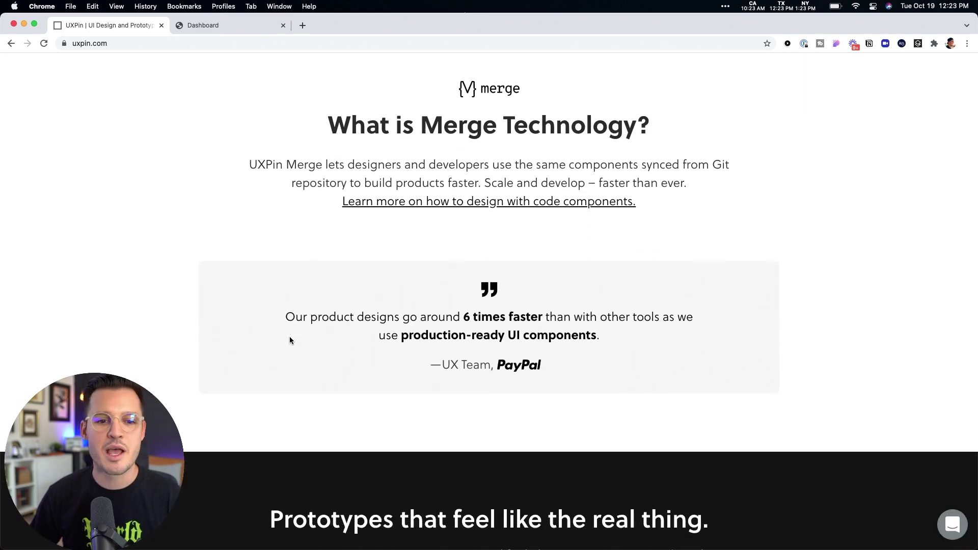
scroll(289, 339, down, 6)
scroll(286, 326, down, 4)
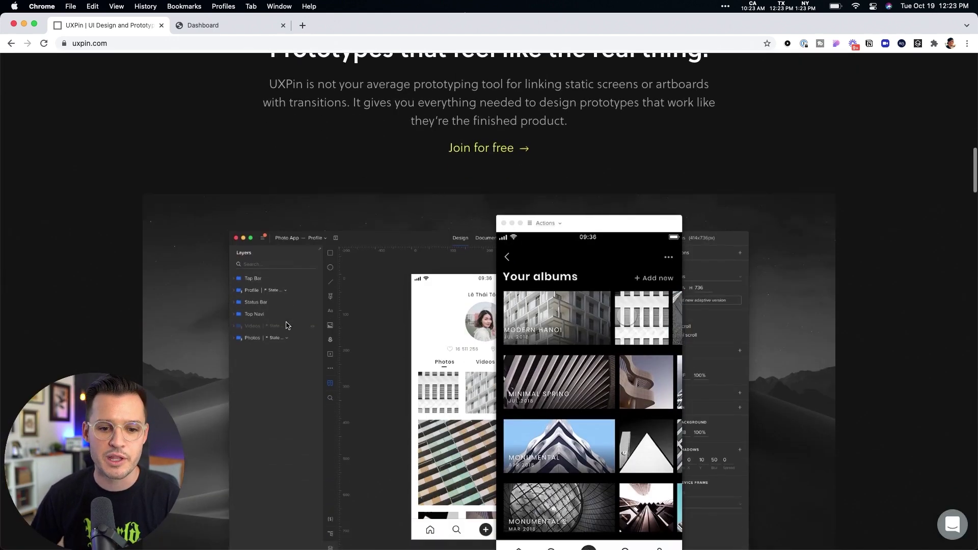
scroll(286, 326, down, 7)
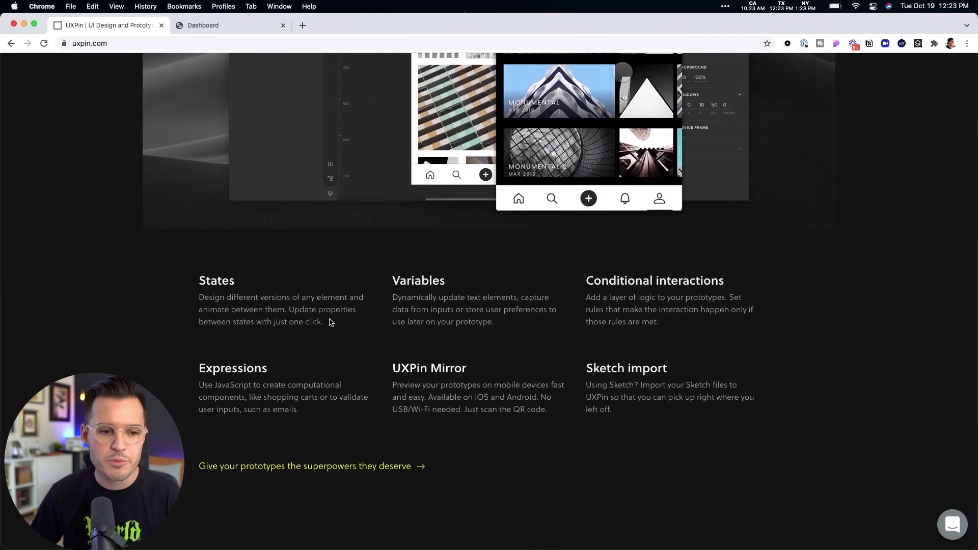
scroll(317, 319, down, 1)
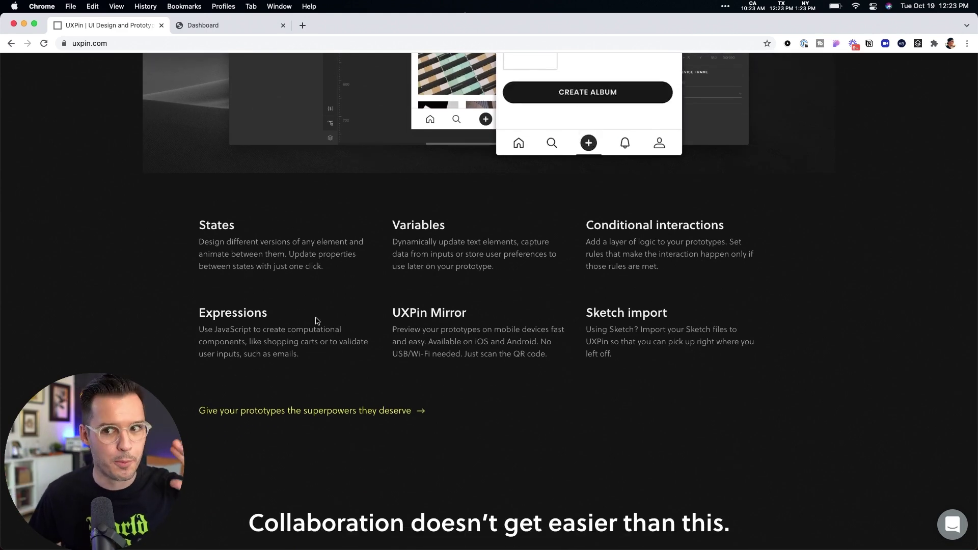
scroll(317, 321, down, 8)
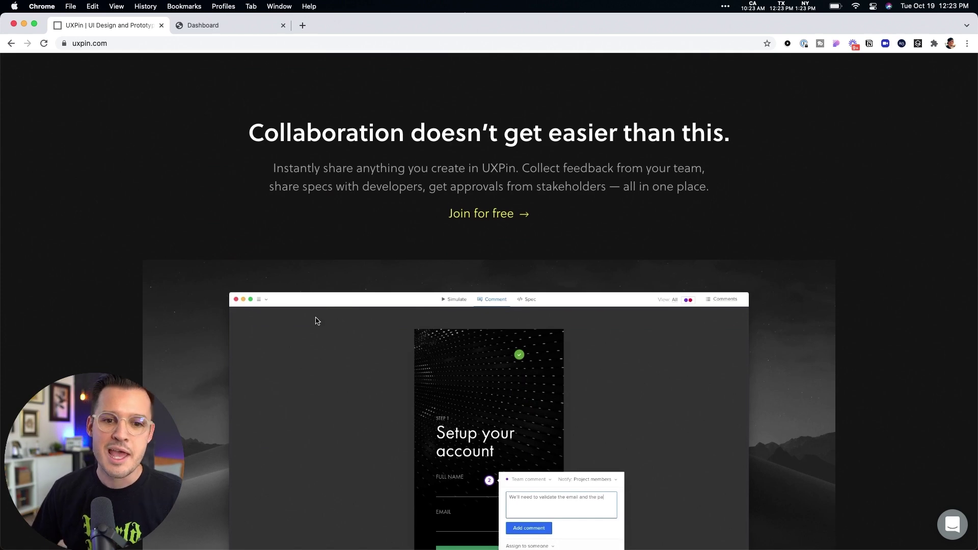
scroll(316, 321, down, 9)
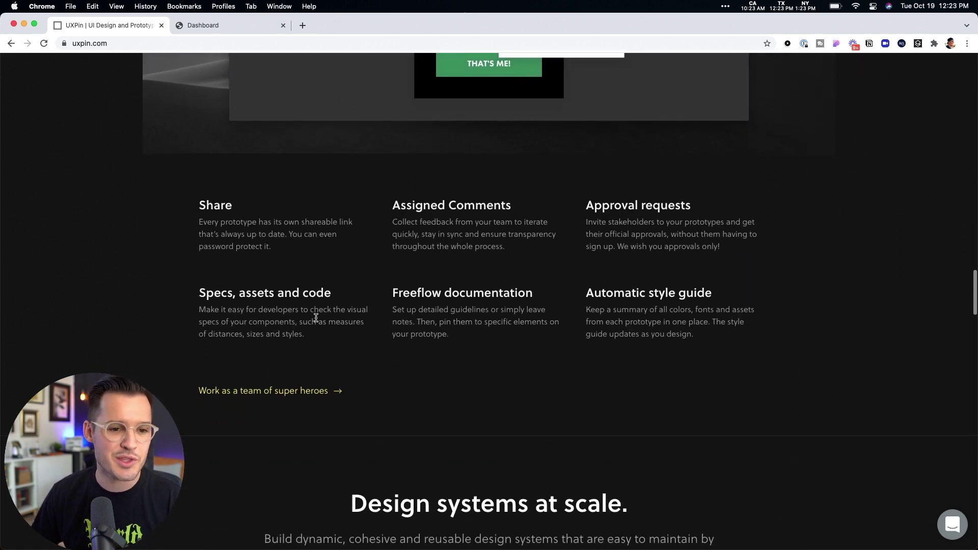
scroll(316, 319, down, 8)
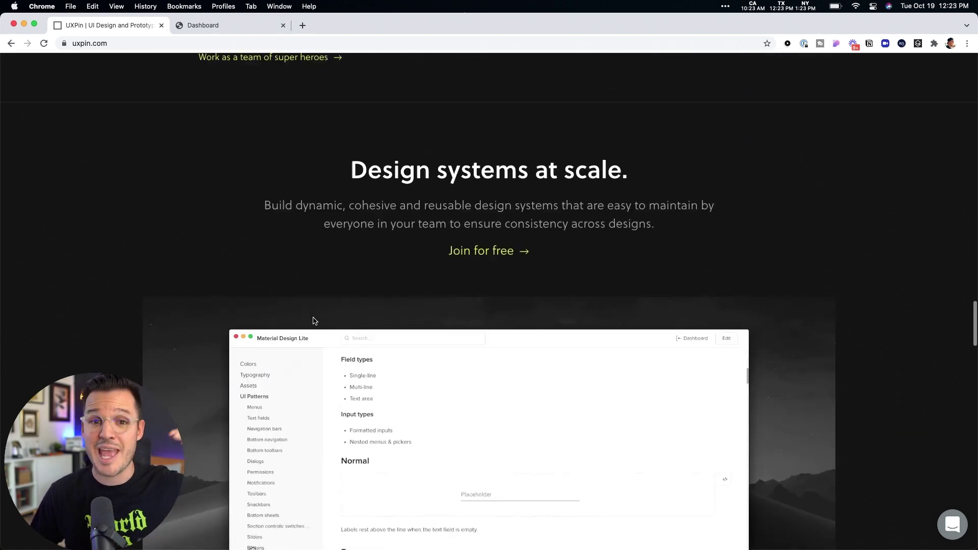
scroll(313, 321, down, 14)
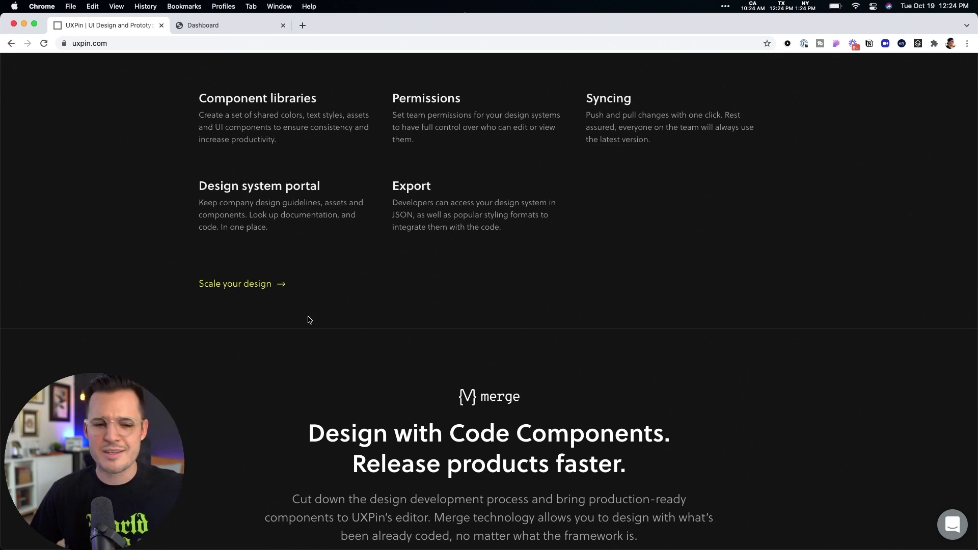
scroll(310, 320, down, 6)
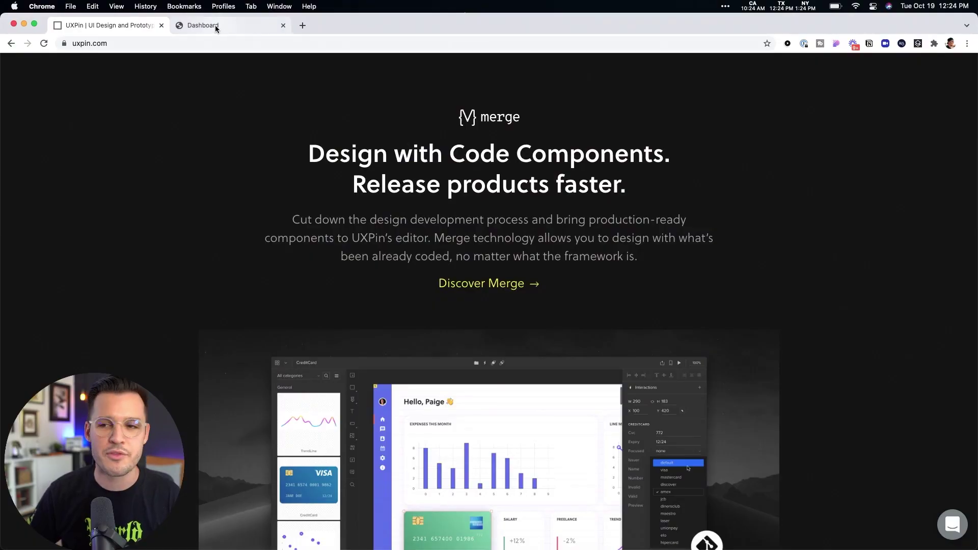
On the projects Dashboard, collapse and re-expand the CLASSIC group, then open Classic iOS App
click(214, 27)
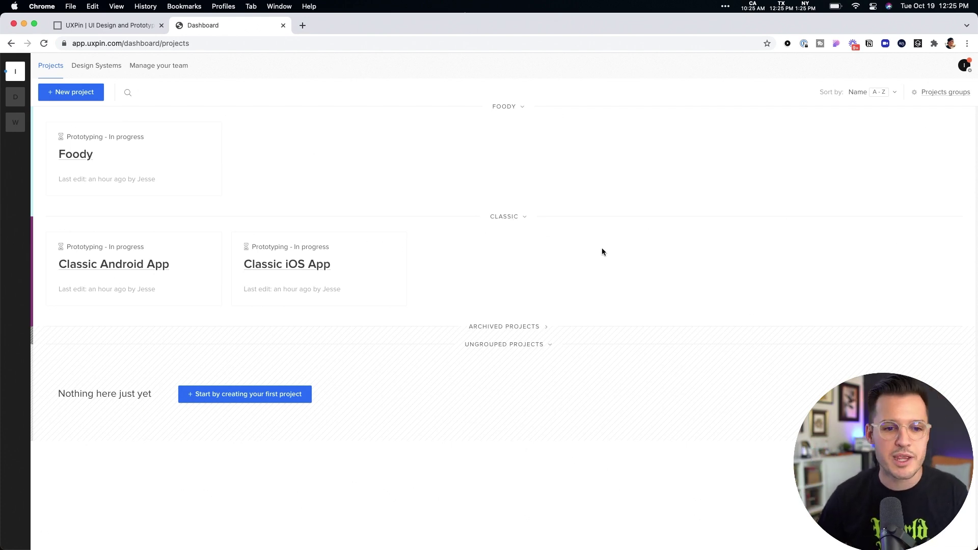
click(524, 219)
click(523, 220)
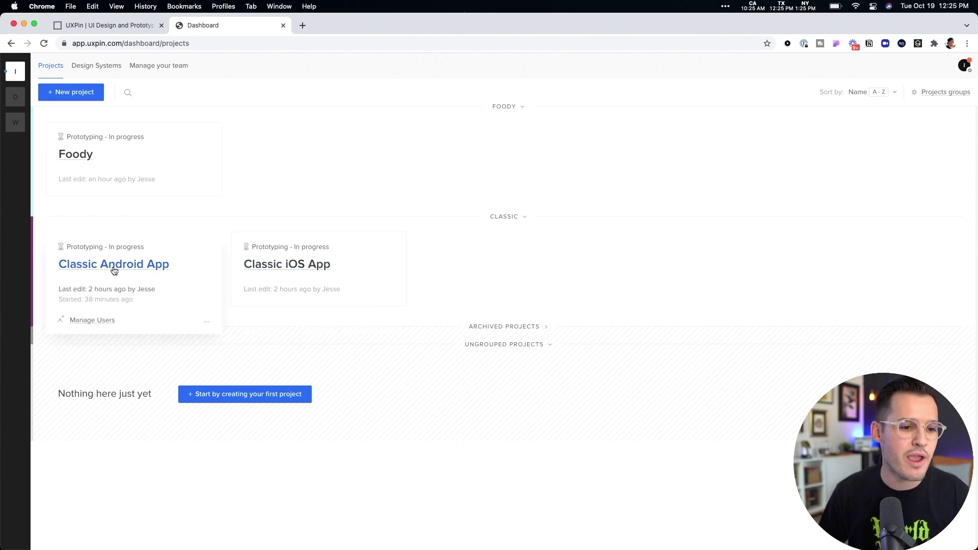
click(288, 266)
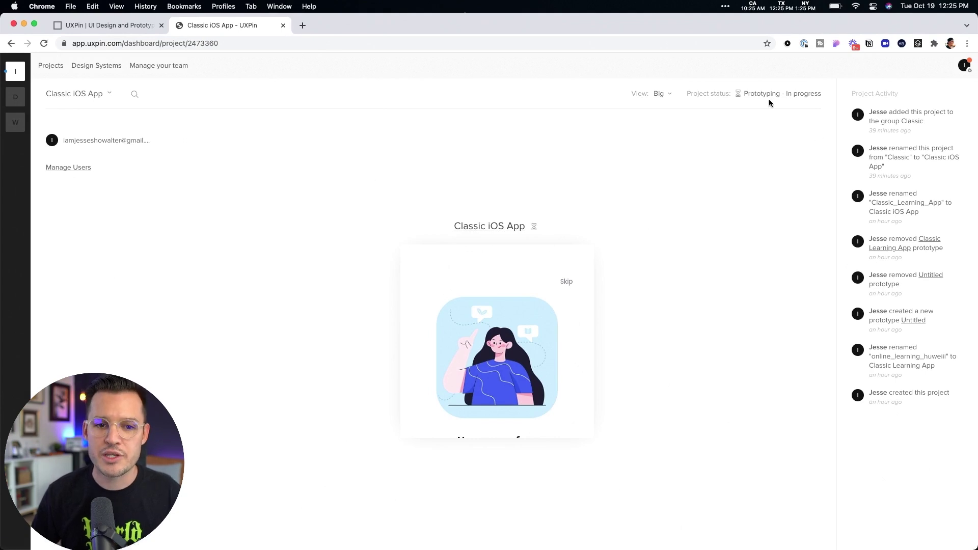
Open the Project status dialog for the Classic iOS App project
click(763, 99)
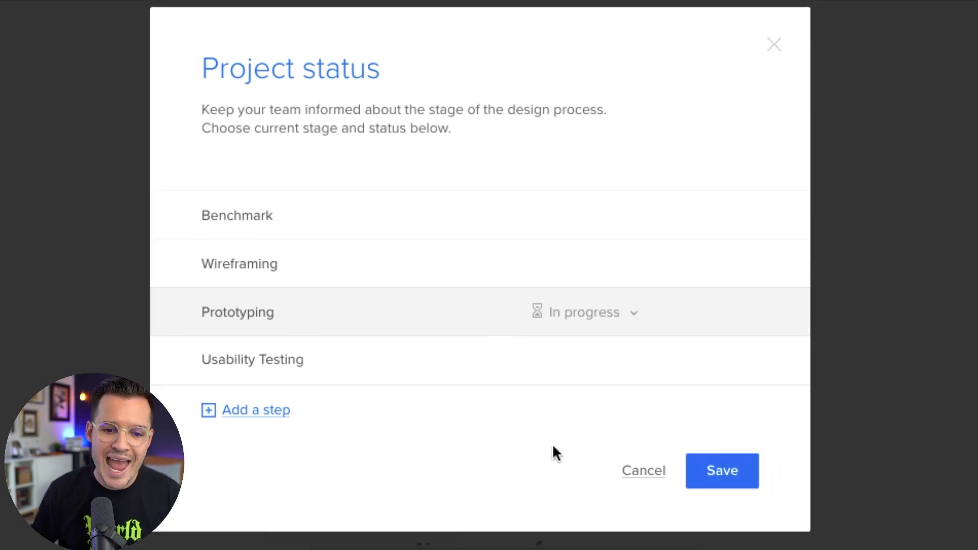
Check the Prototyping stage options, leave it In progress, close the status dialog, then go to the prototype card
click(620, 320)
click(623, 313)
click(622, 313)
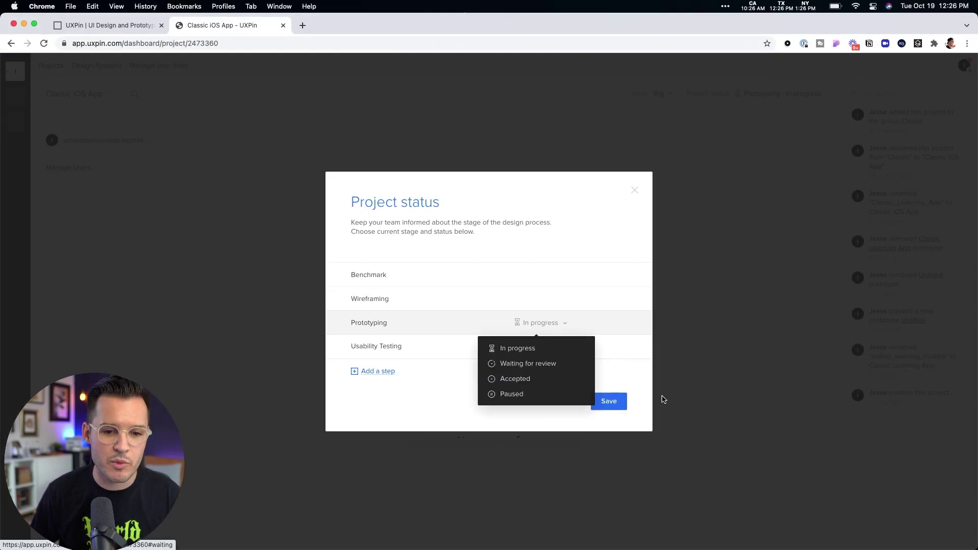
click(901, 442)
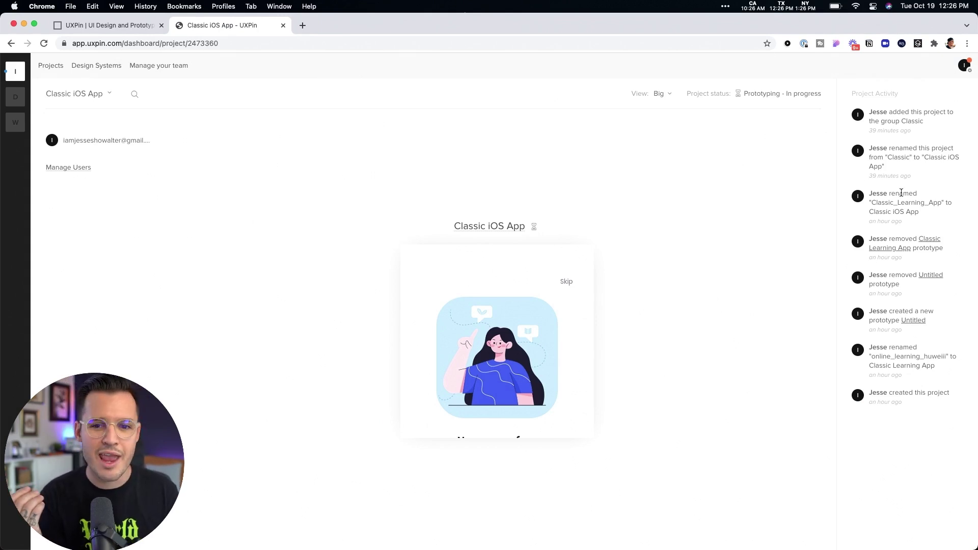
mouse_move(486, 378)
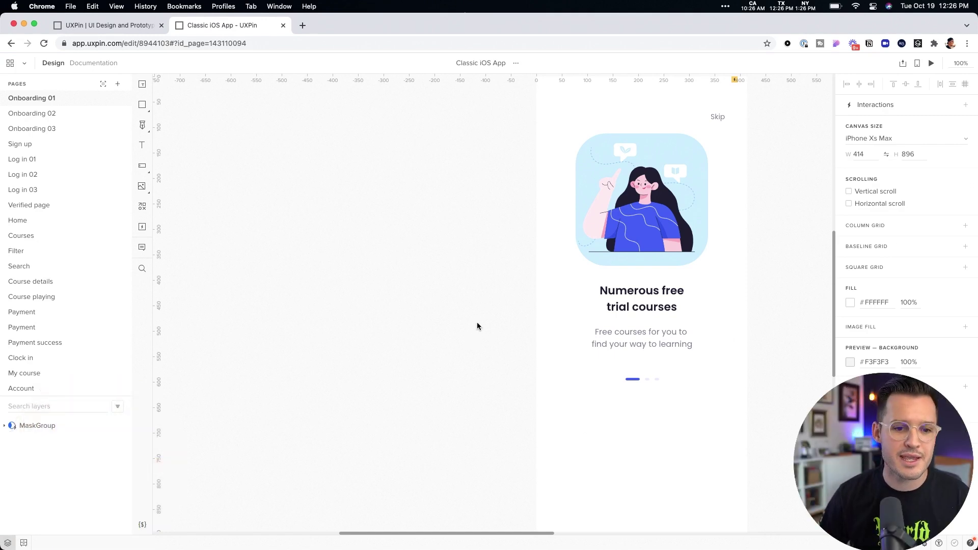
Pan the canvas and flip through Onboarding 02 and Onboarding 03, then return to Onboarding 01
drag(479, 324, 331, 322)
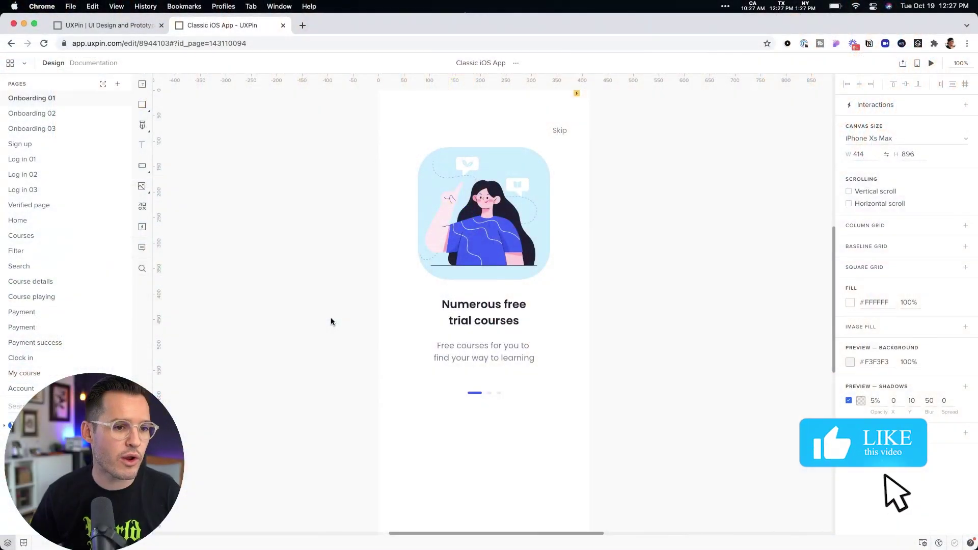
scroll(331, 321, down, 5)
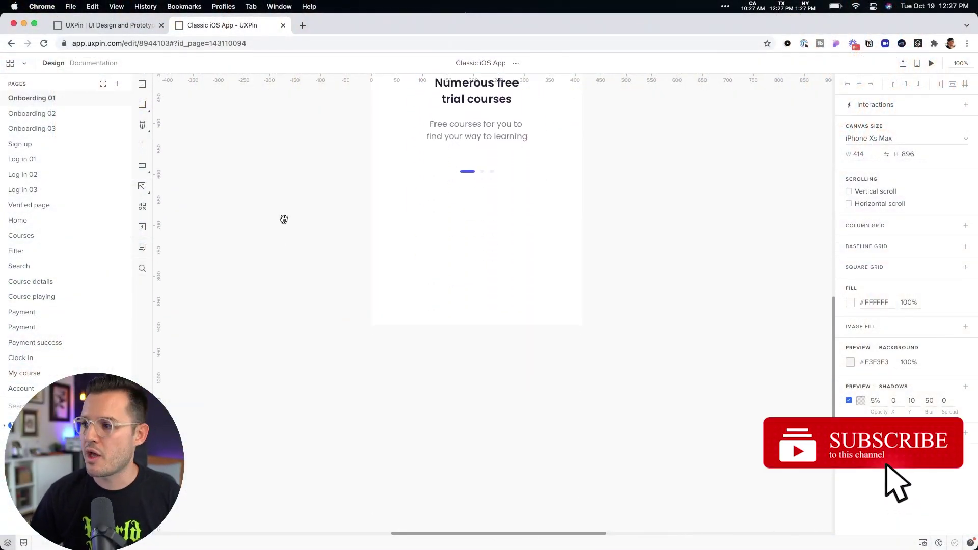
scroll(286, 326, up, 3)
scroll(285, 321, up, 4)
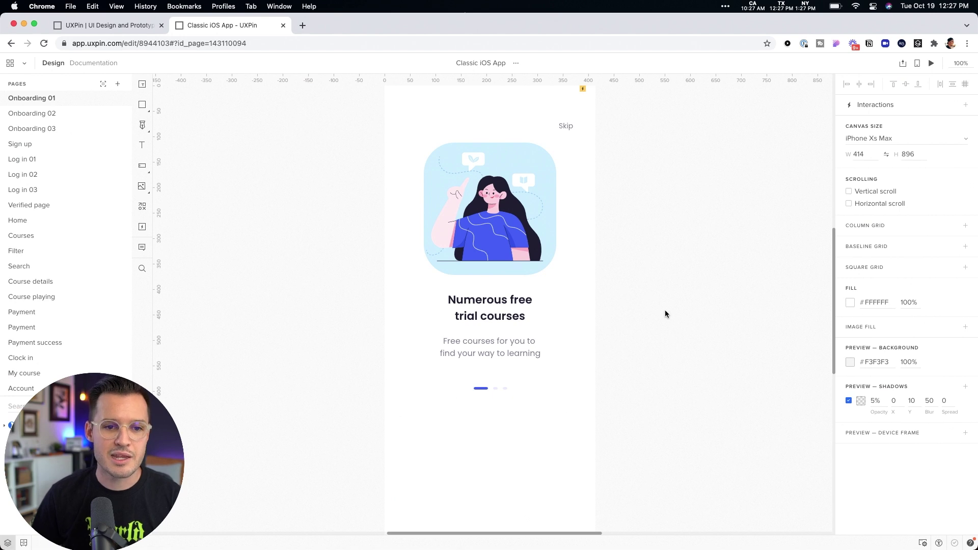
scroll(666, 312, up, 1)
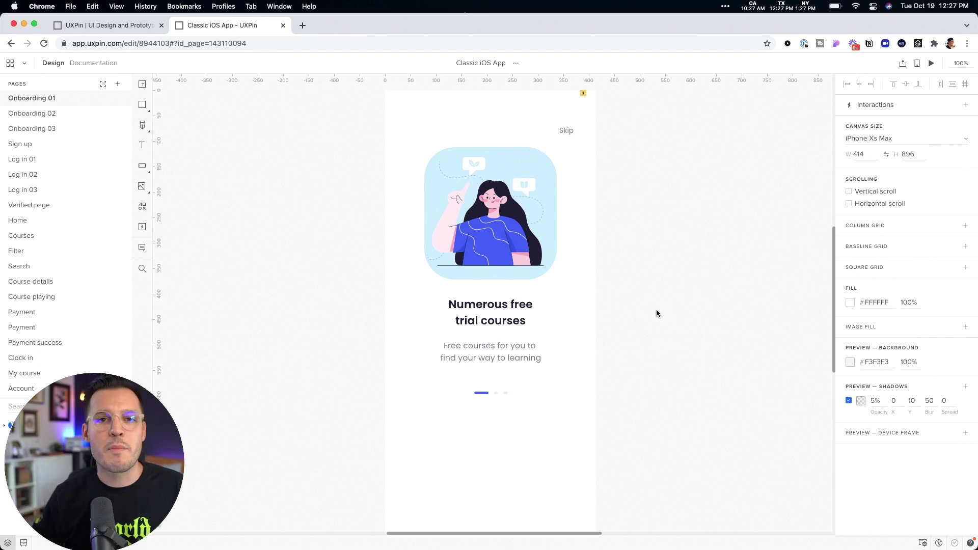
click(34, 121)
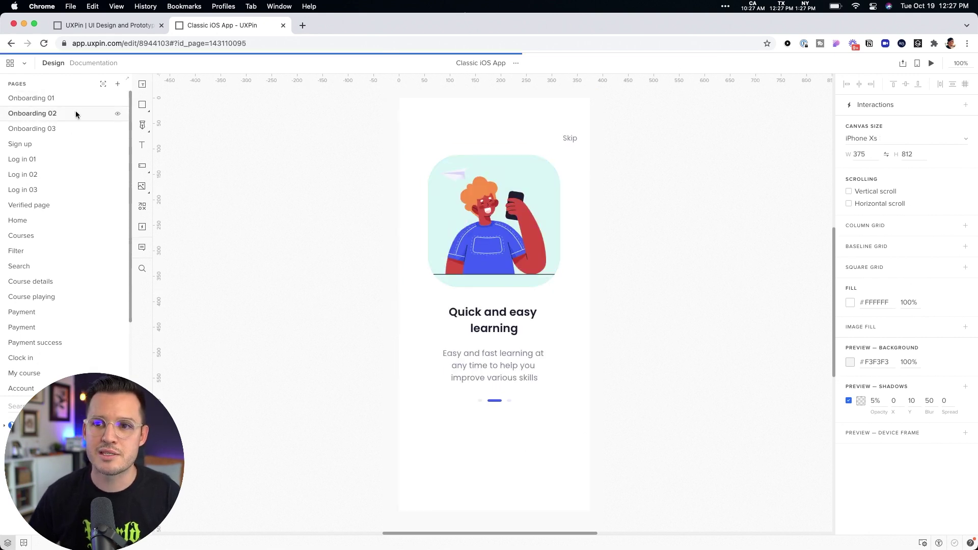
click(24, 132)
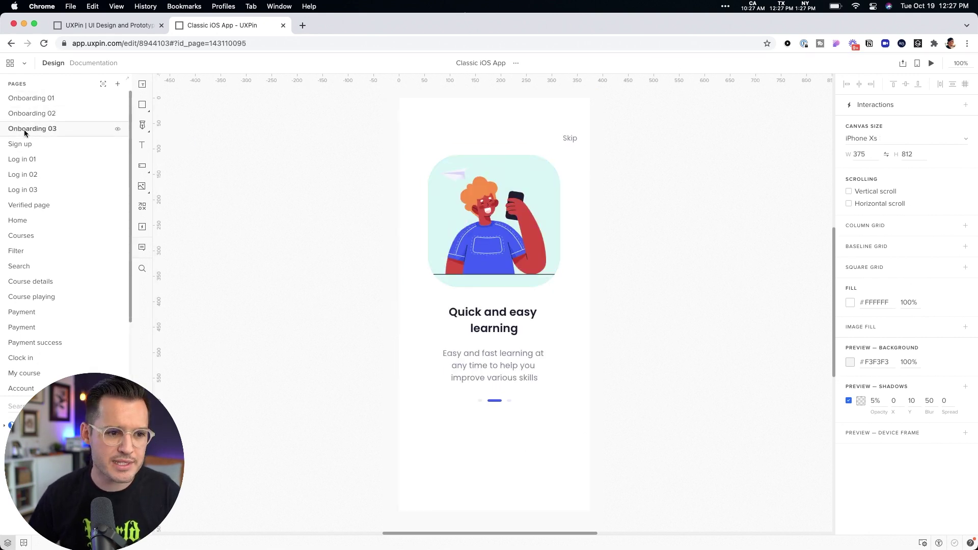
click(31, 102)
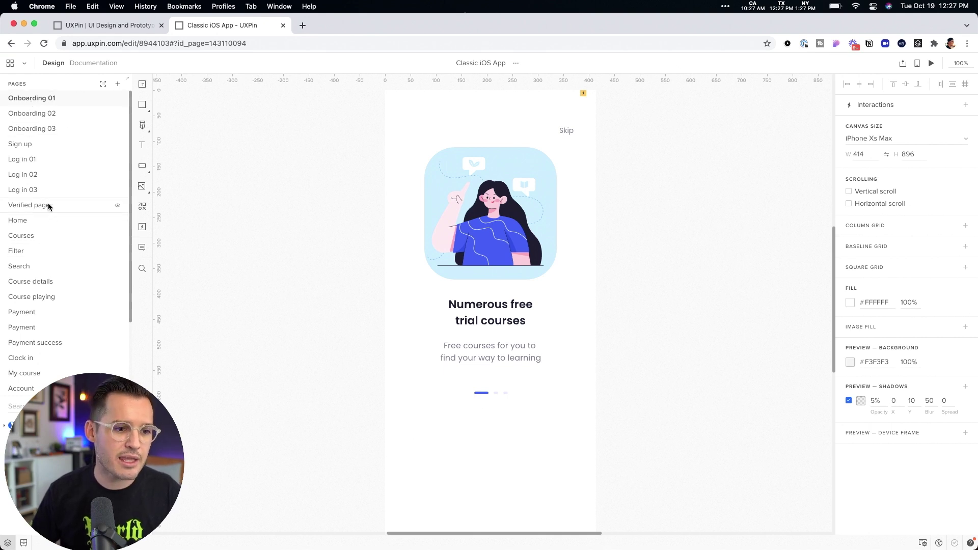
Open the Sign up page and enlarge its layer list, expanding then collapsing the title group
click(45, 149)
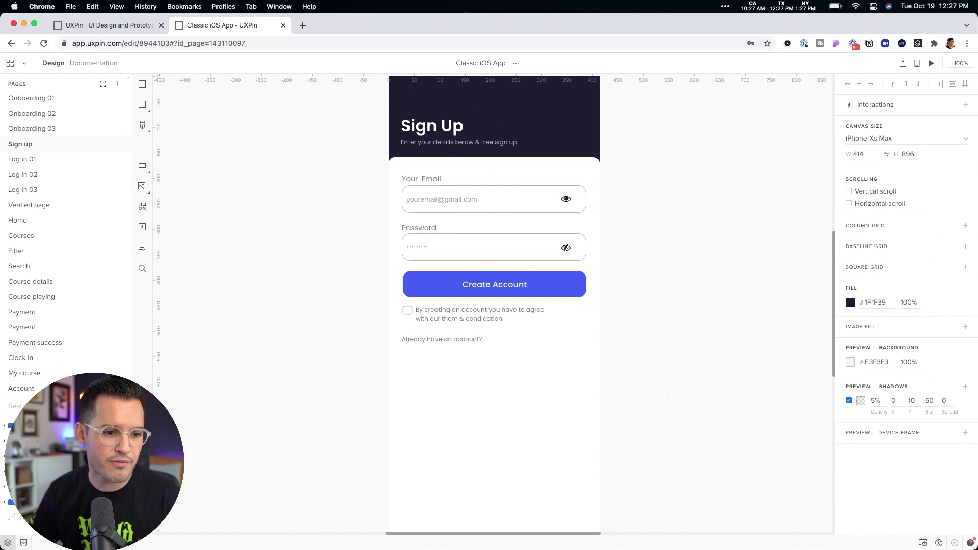
drag(59, 397, 70, 145)
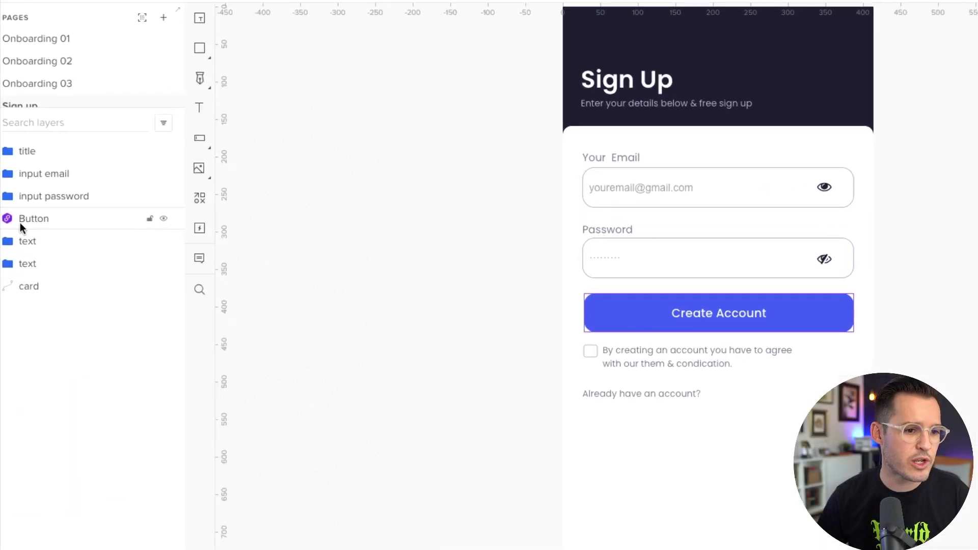
scroll(351, 219, right, 5)
scroll(394, 220, up, 2)
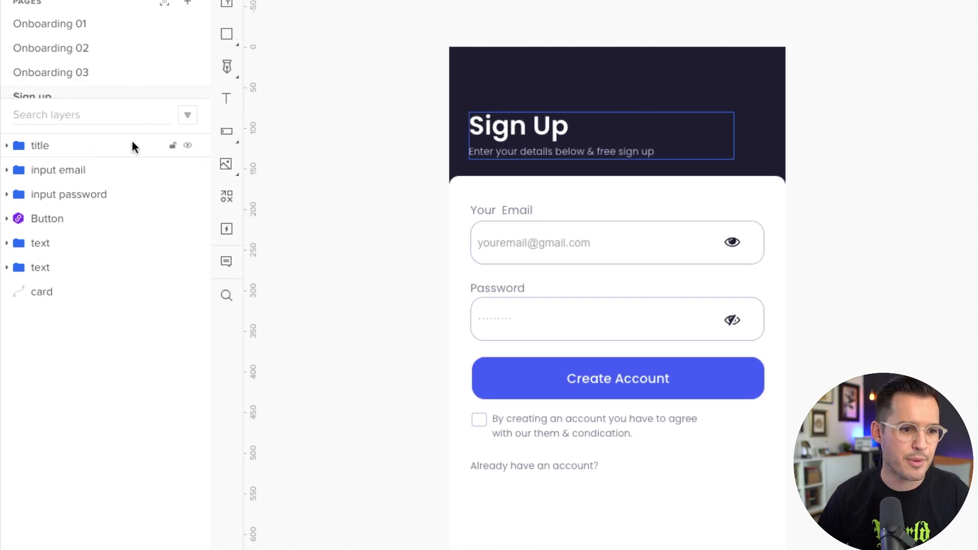
click(6, 146)
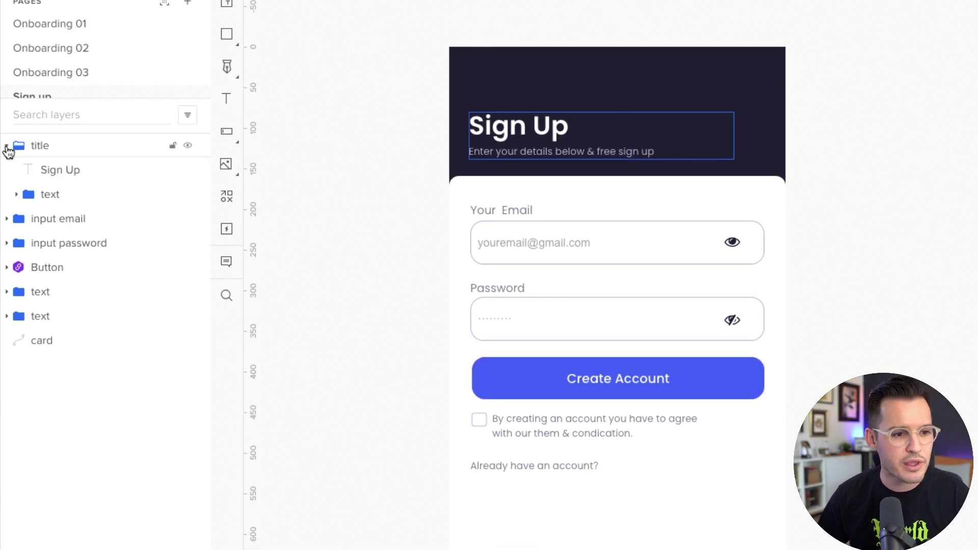
click(7, 146)
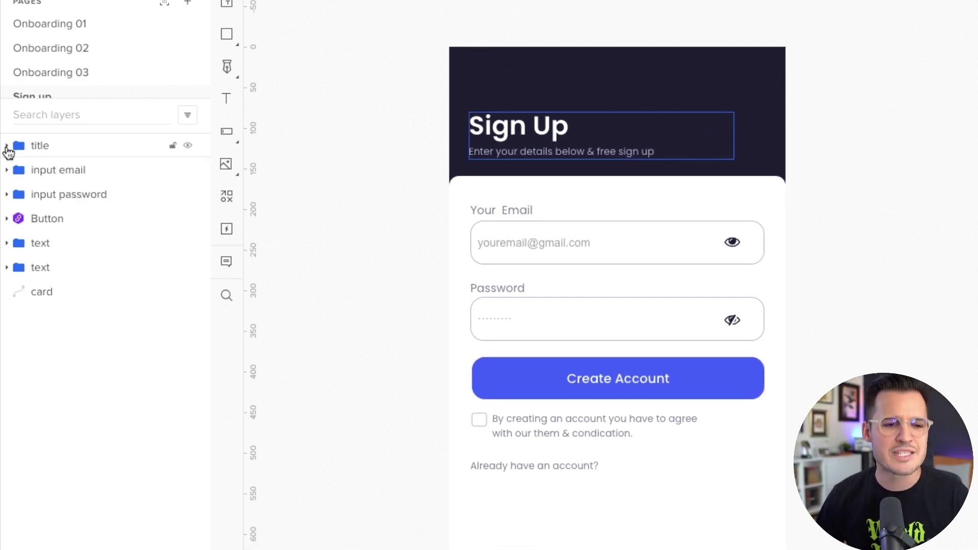
Pan the canvas to position the Sign Up screen in view
drag(357, 295, 497, 293)
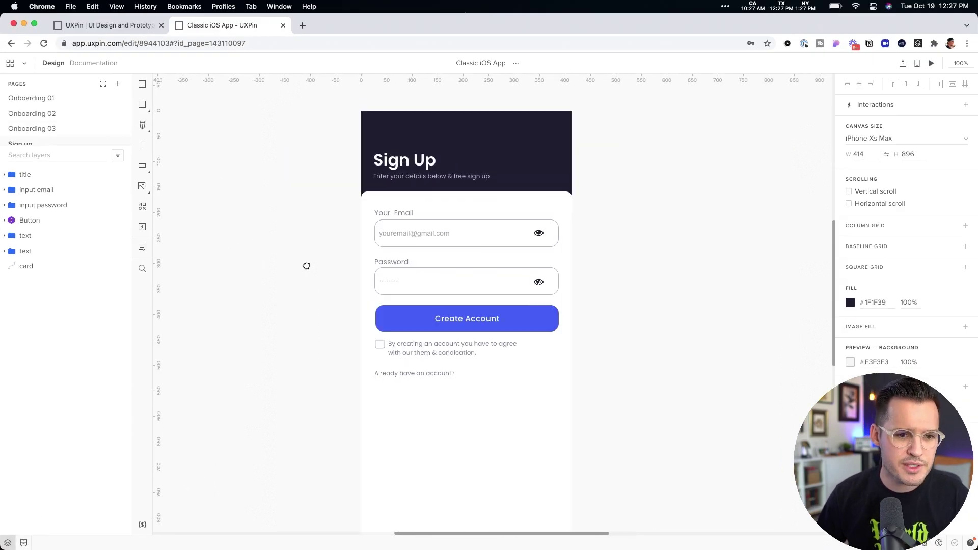
drag(311, 266, 316, 264)
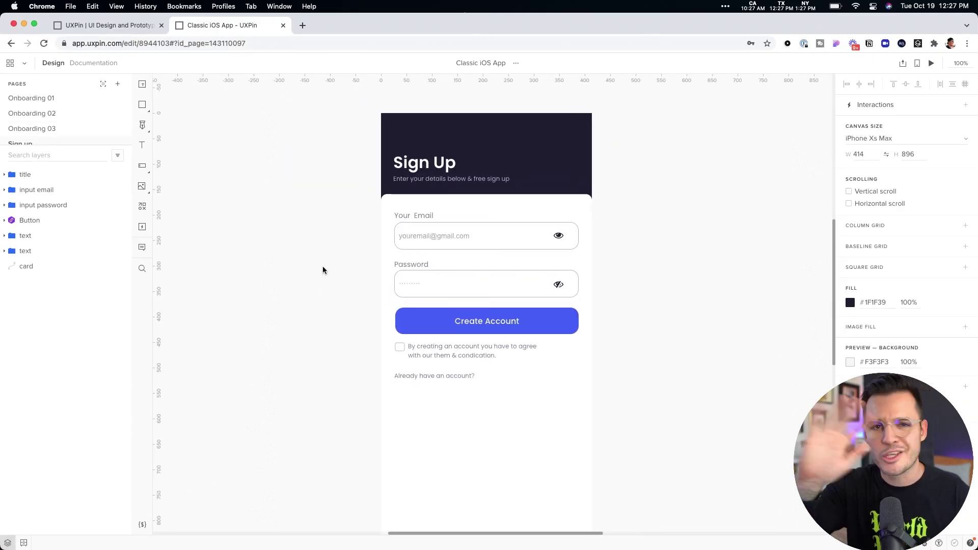
drag(323, 270, 303, 270)
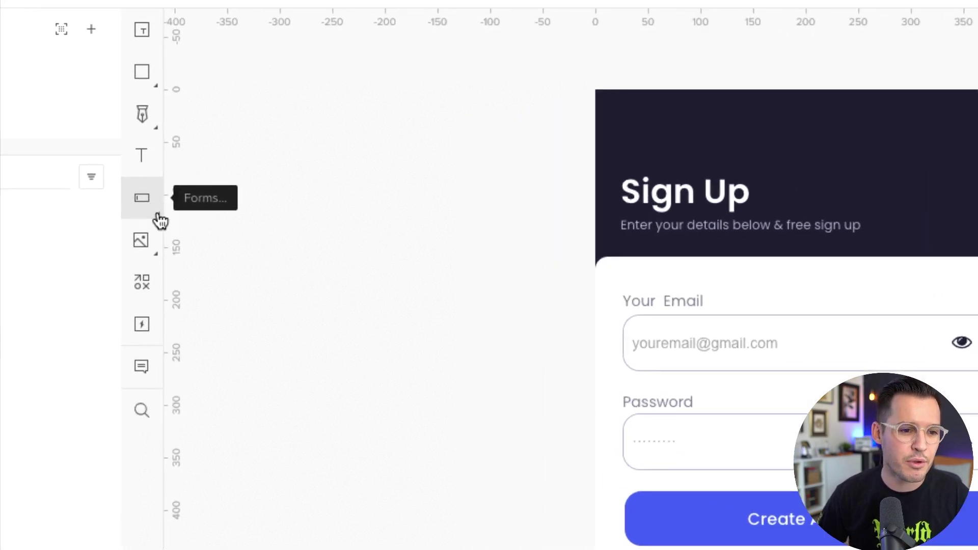
click(160, 219)
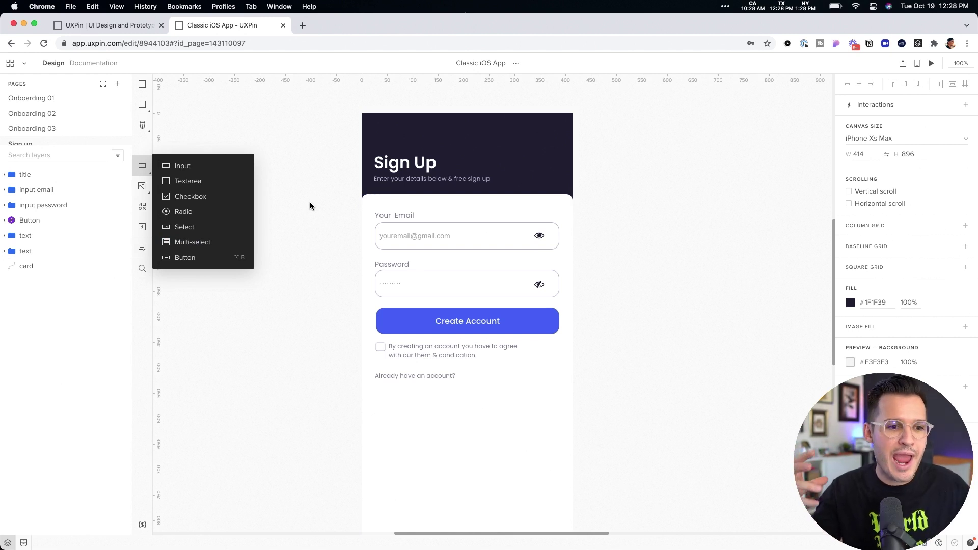
click(309, 202)
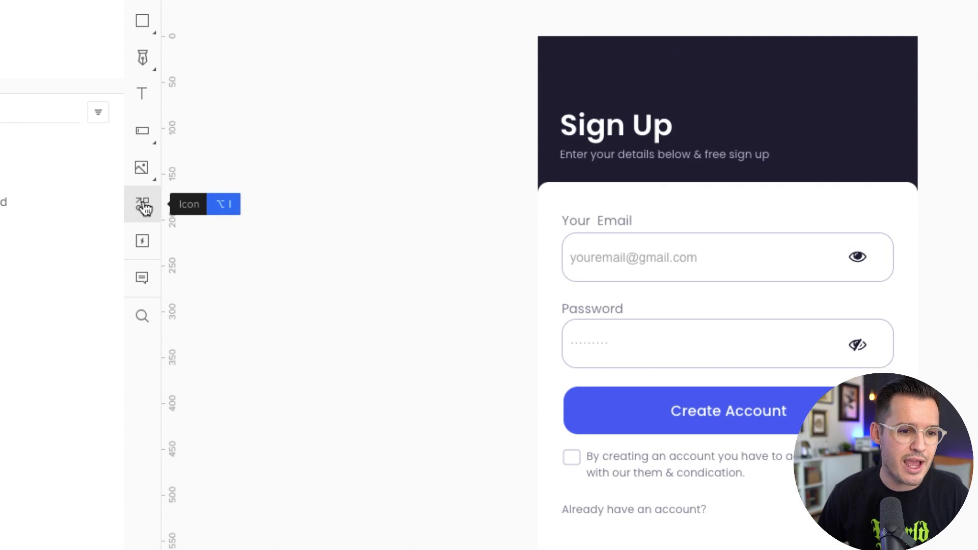
click(145, 207)
drag(249, 166, 327, 267)
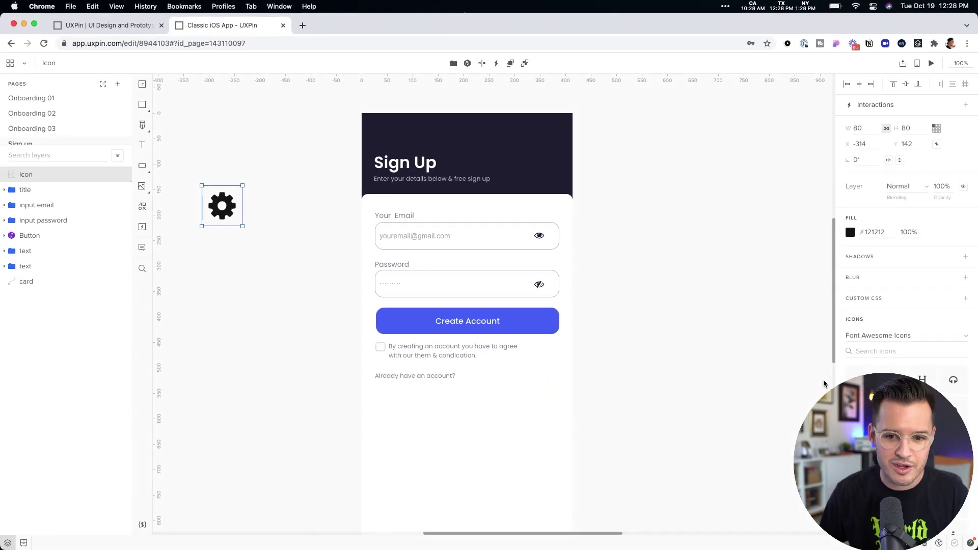
click(892, 410)
click(891, 411)
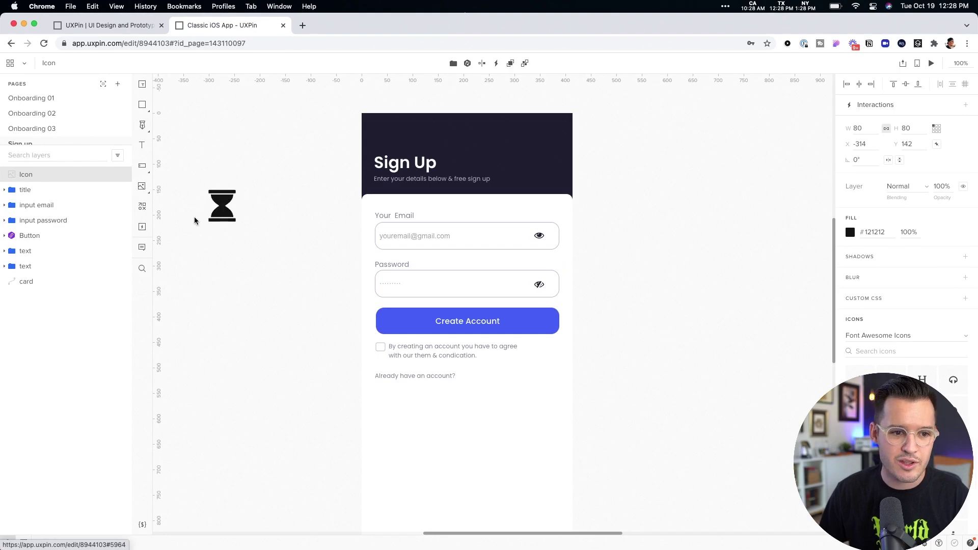
drag(274, 150, 211, 249)
key(Delete)
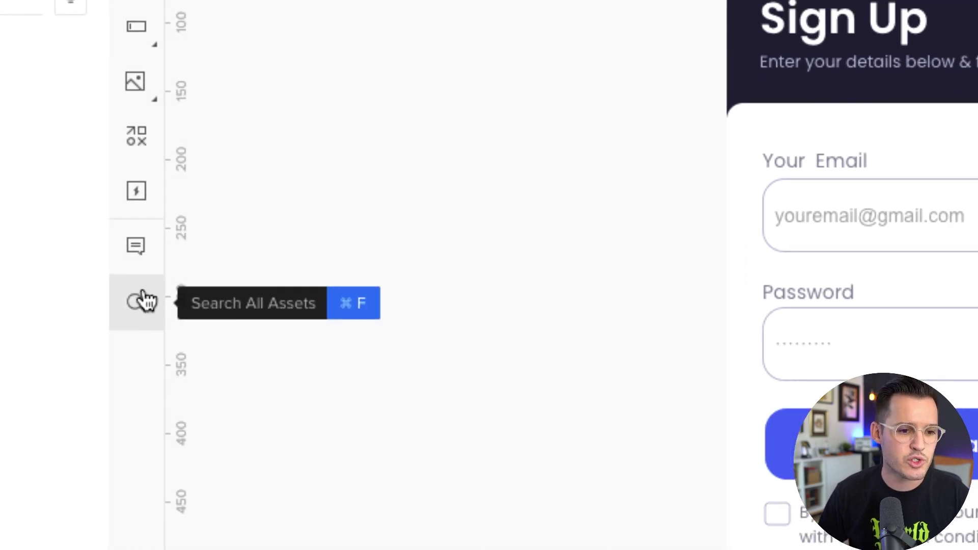
Bring up the Design System Libraries control in the bottom-left corner
mouse_move(149, 546)
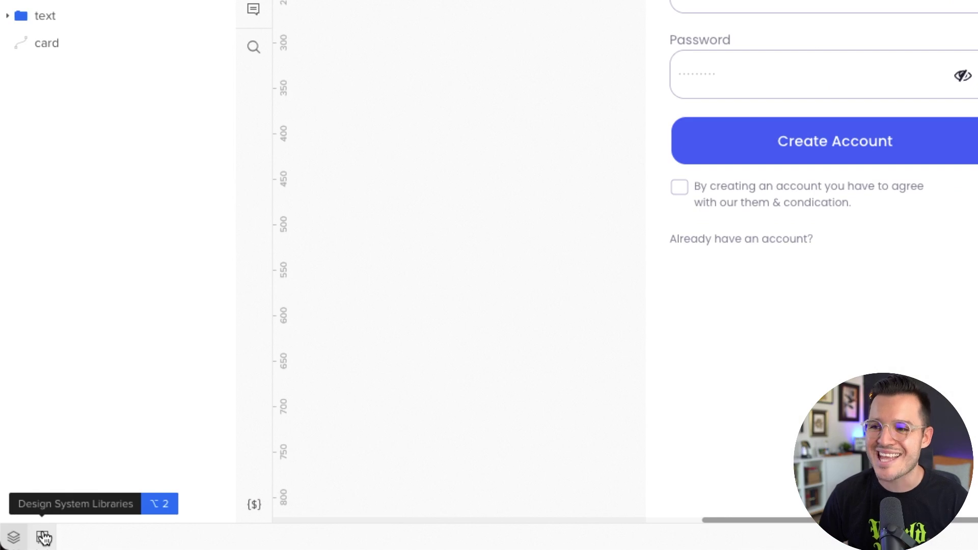
Switch the design library to iOS and browse its Typography, Icons and Components tabs
click(43, 537)
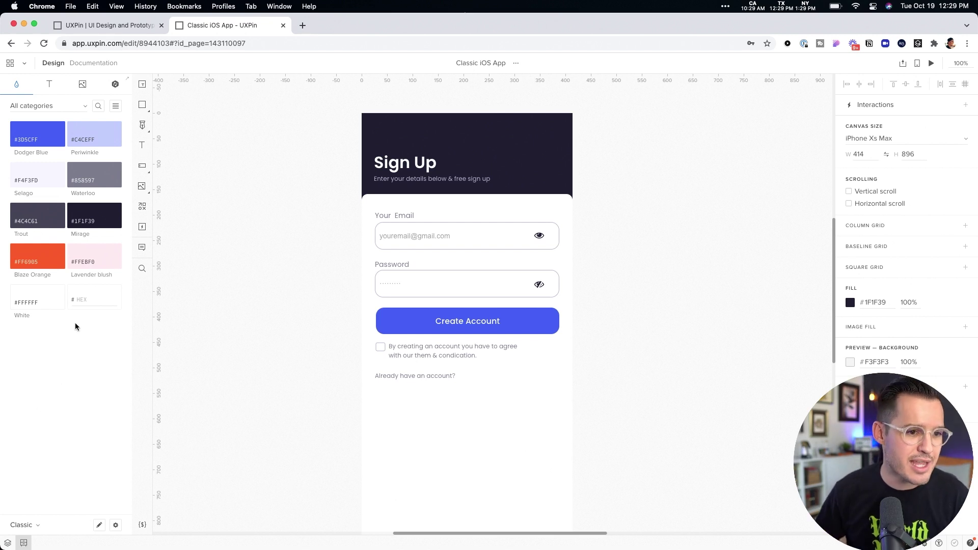
click(32, 528)
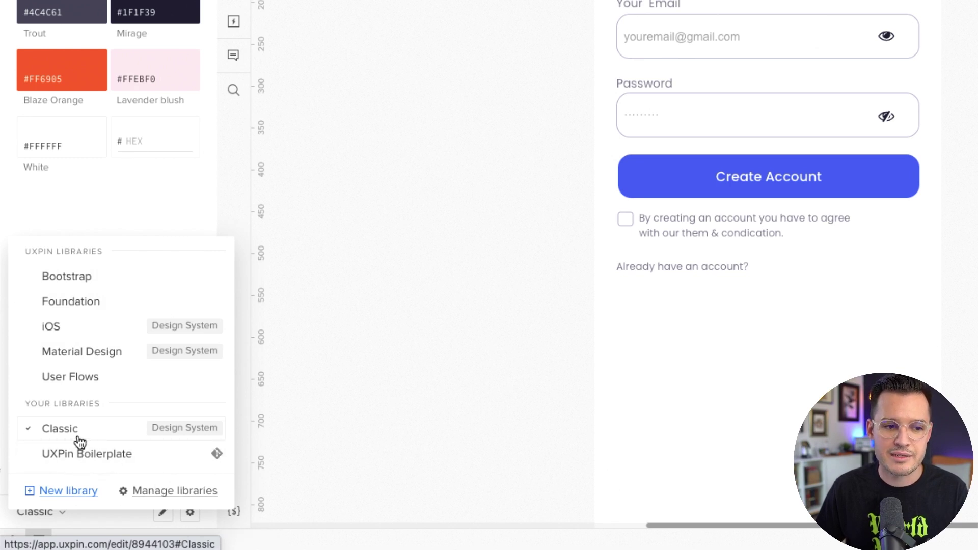
click(68, 335)
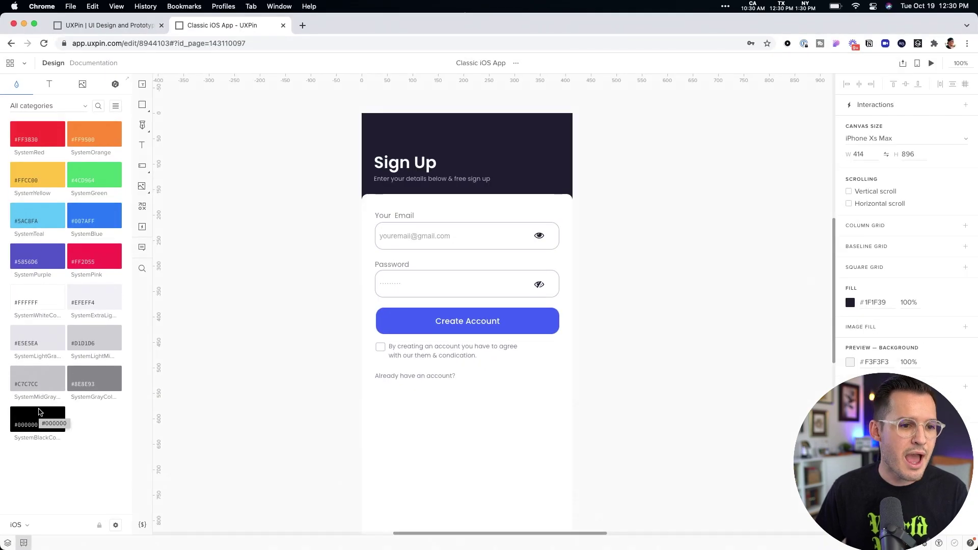
click(49, 84)
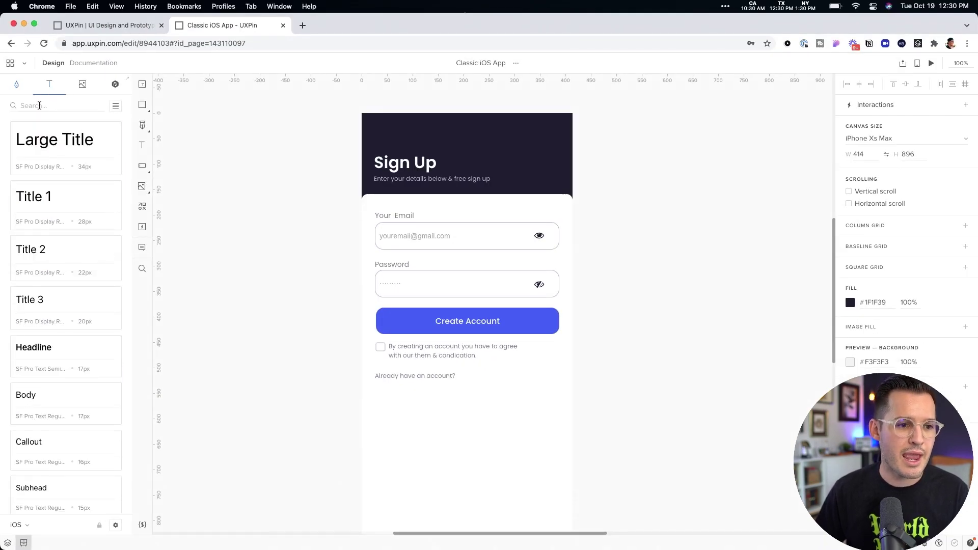
click(83, 84)
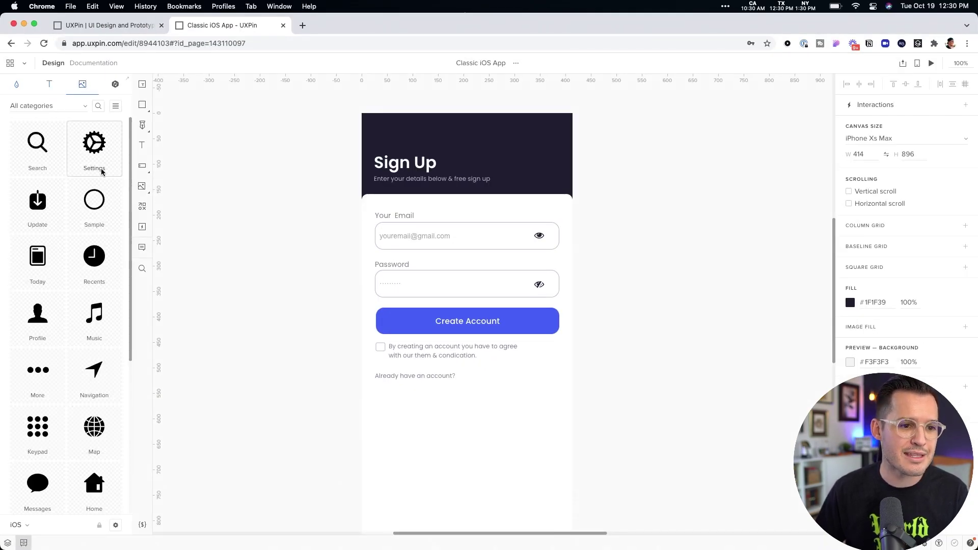
click(117, 85)
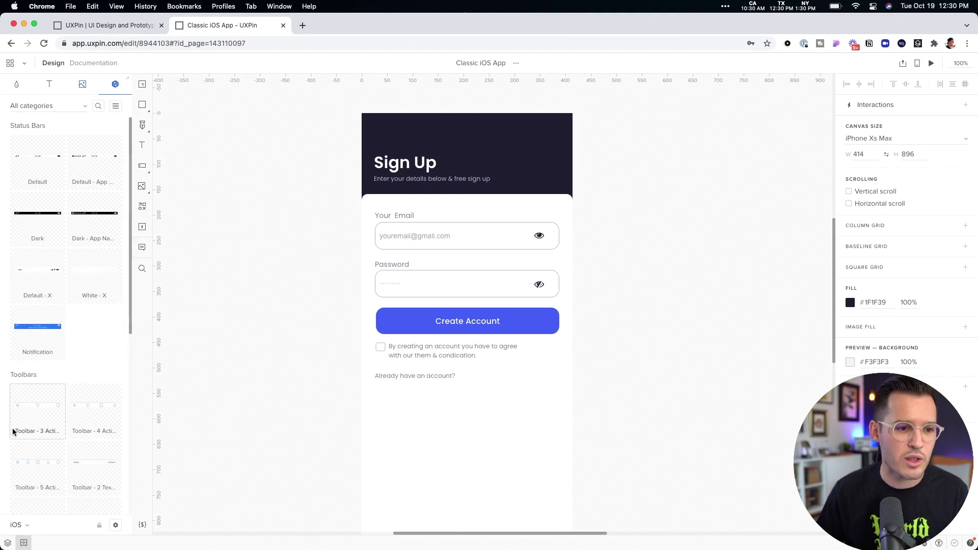
Place the Default iOS status bar above the Sign Up screen, remove it, then place it again
drag(39, 174, 466, 106)
key(Escape)
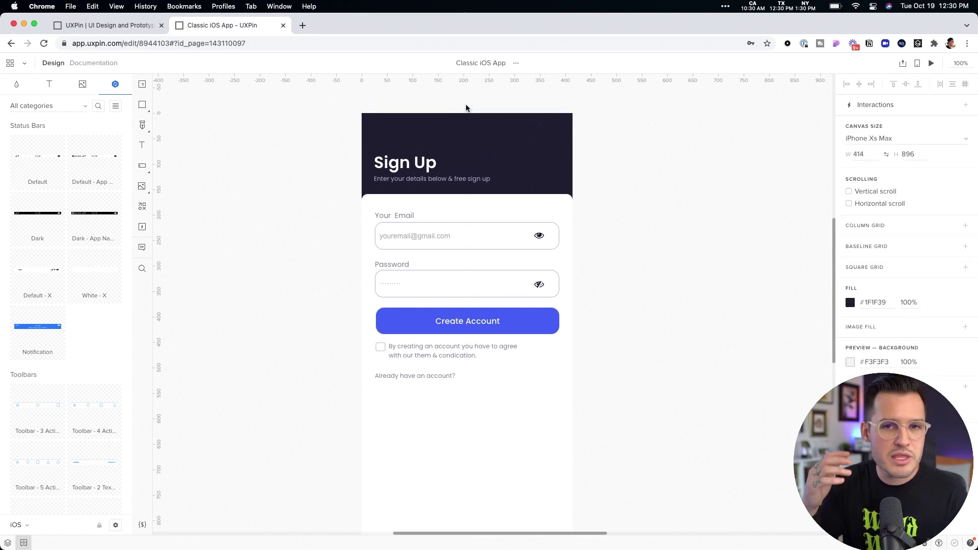
drag(29, 162, 399, 107)
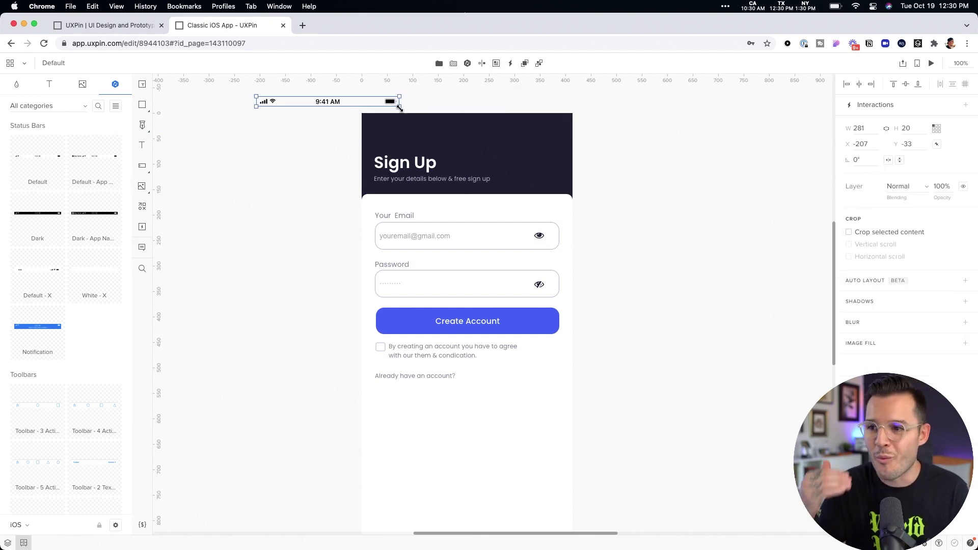
click(399, 111)
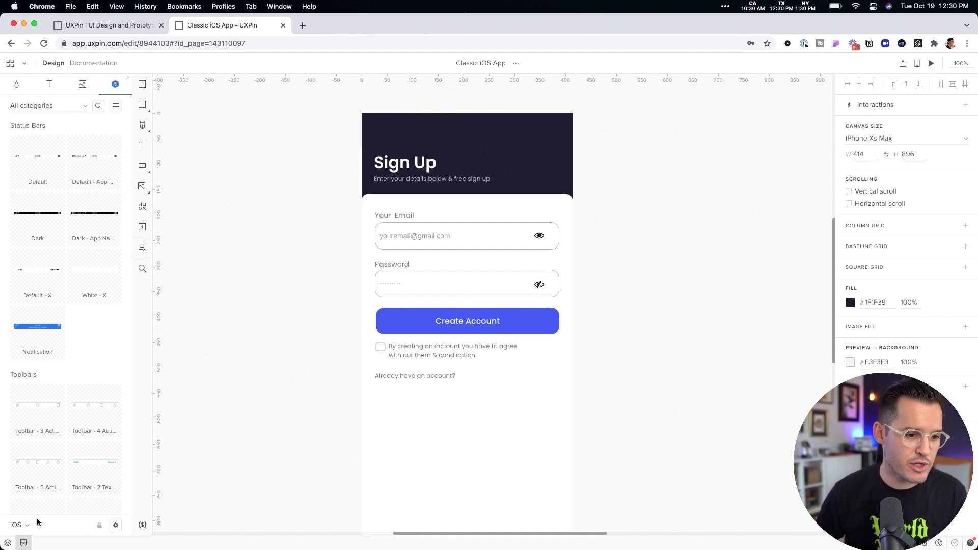
Choose the Classic library, show its Colors swatches, and nudge the Sign Up canvas view
click(22, 530)
click(45, 480)
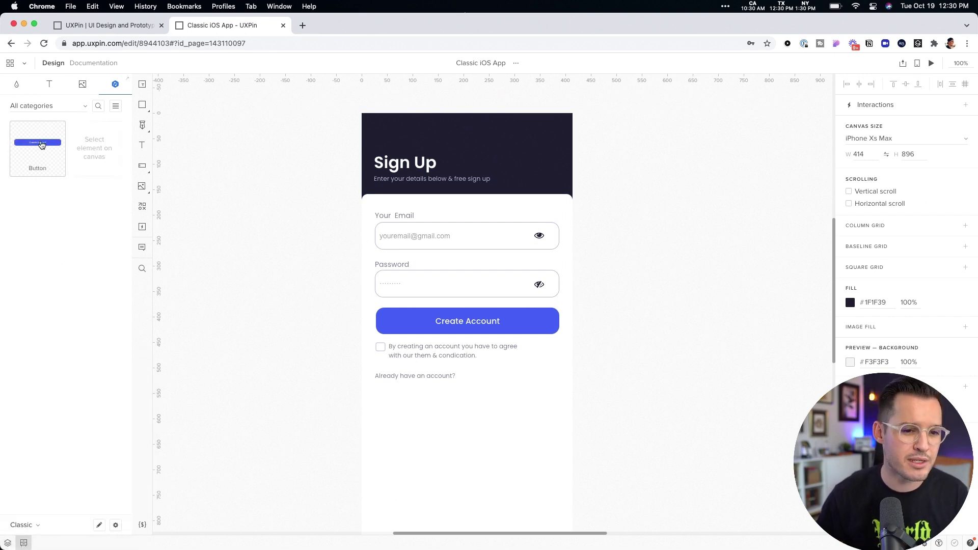
click(18, 88)
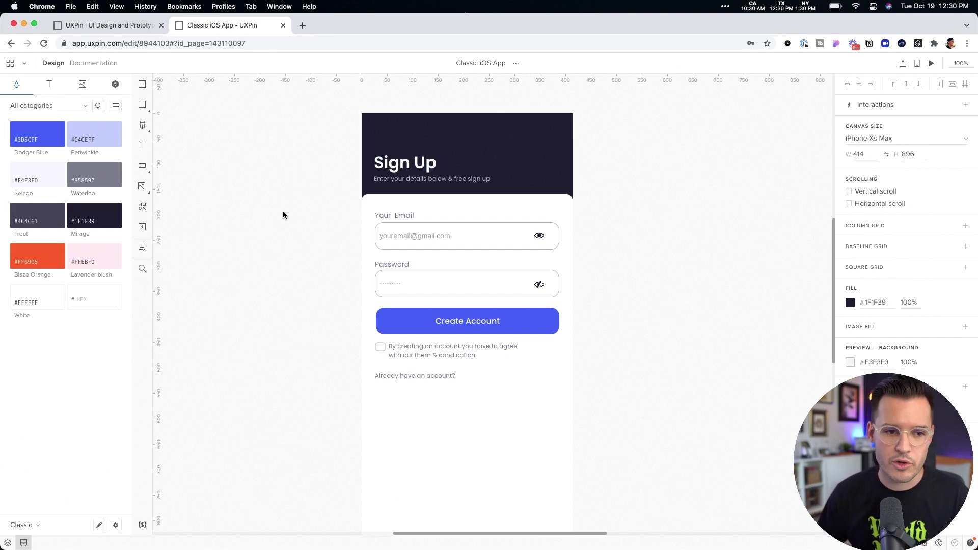
drag(278, 212, 307, 210)
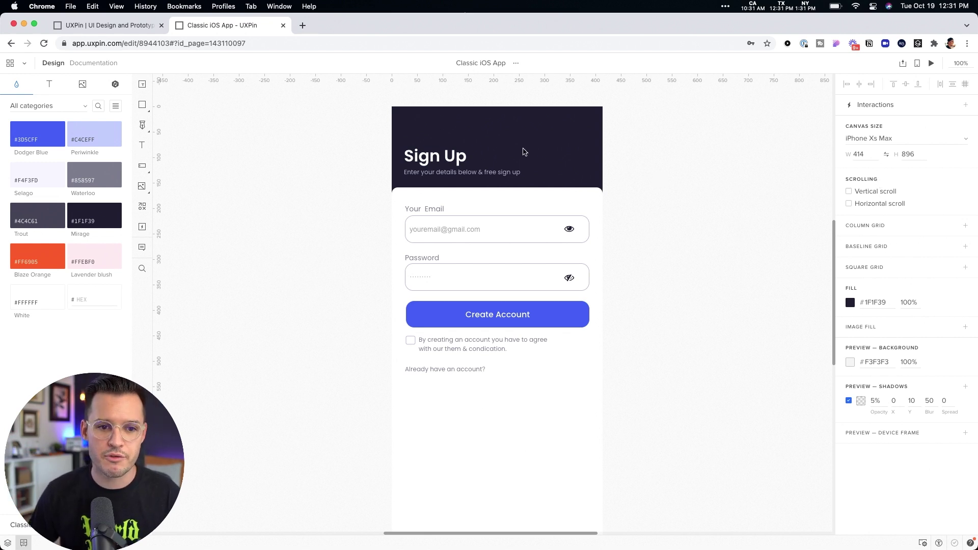
drag(700, 164, 860, 159)
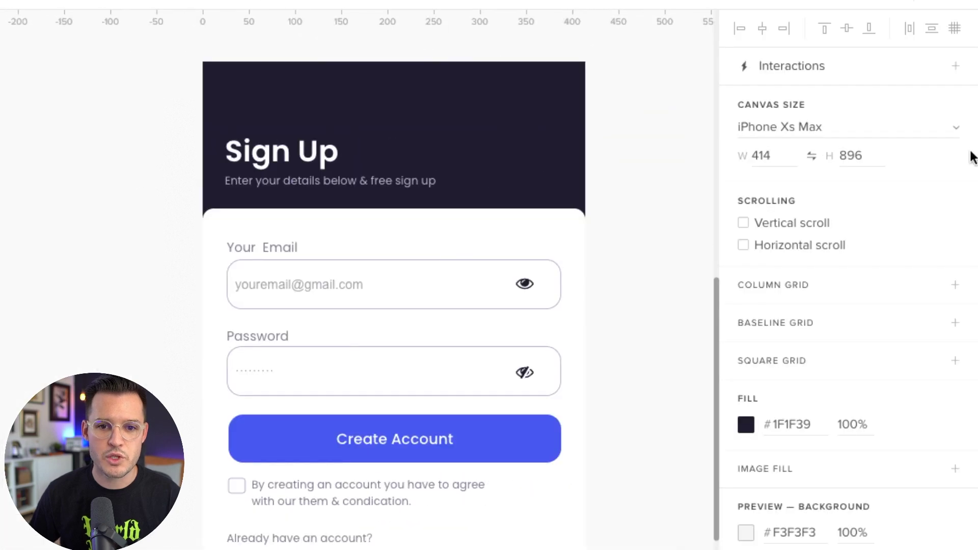
click(281, 158)
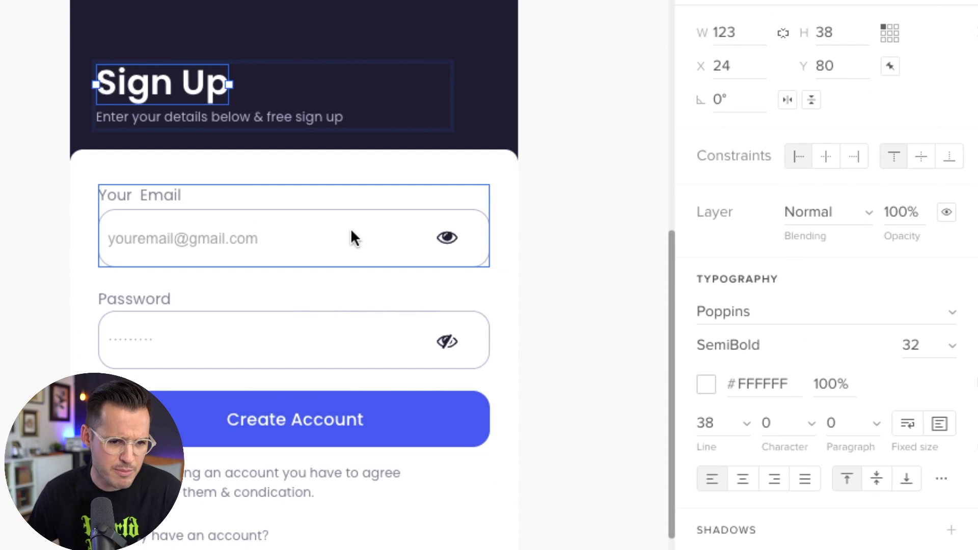
click(351, 231)
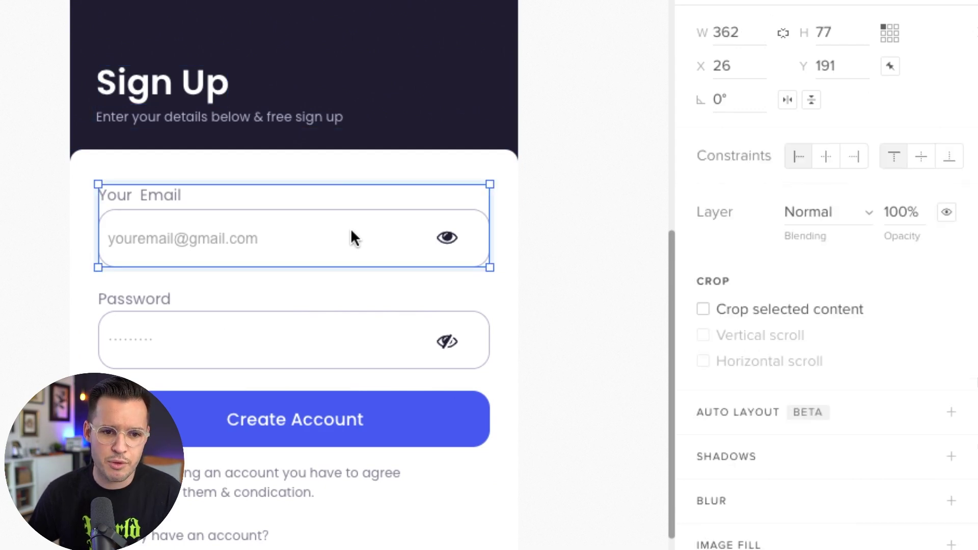
click(375, 225)
double_click(375, 224)
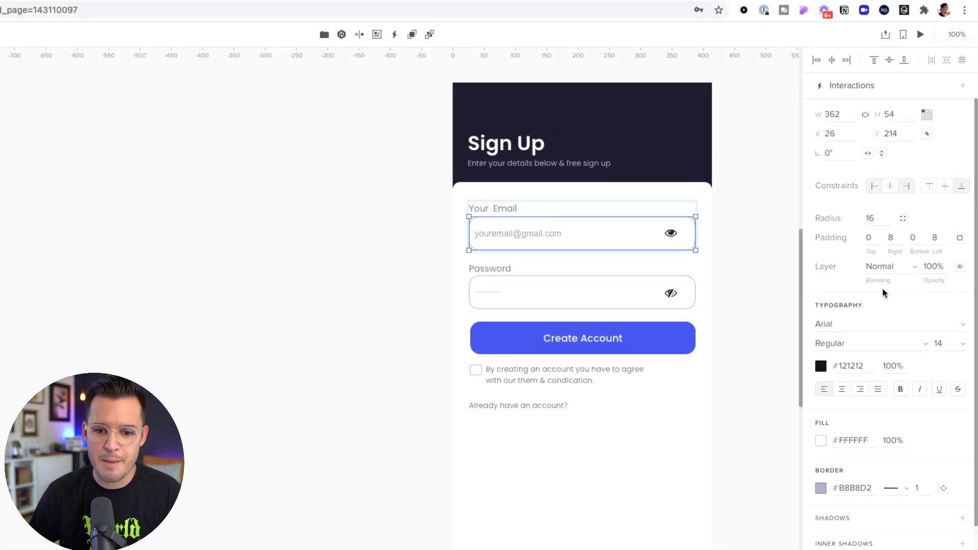
scroll(892, 489, down, 3)
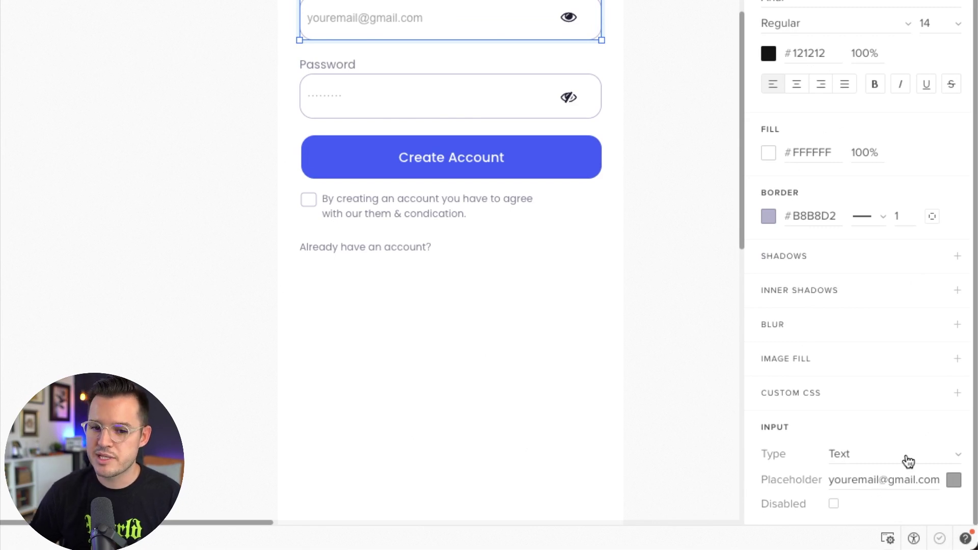
click(908, 461)
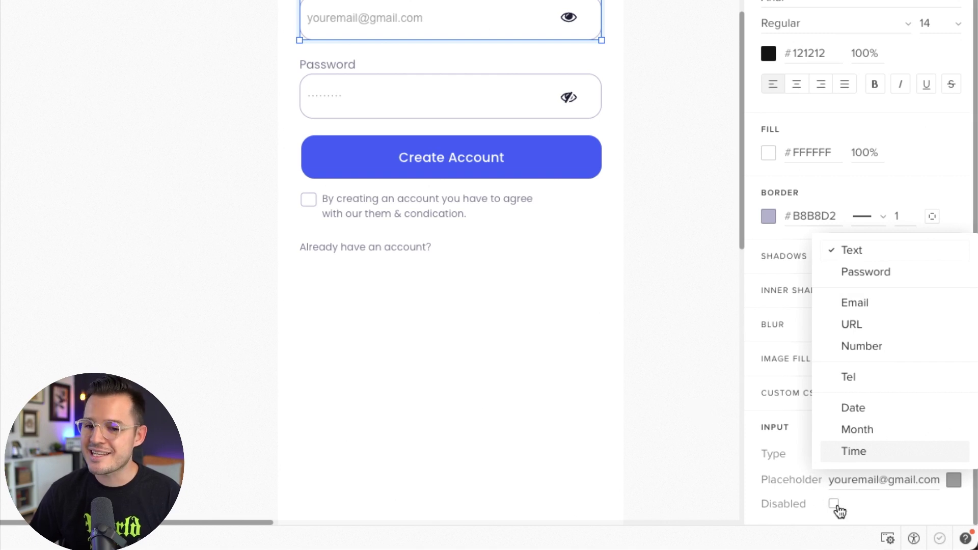
click(660, 321)
click(663, 262)
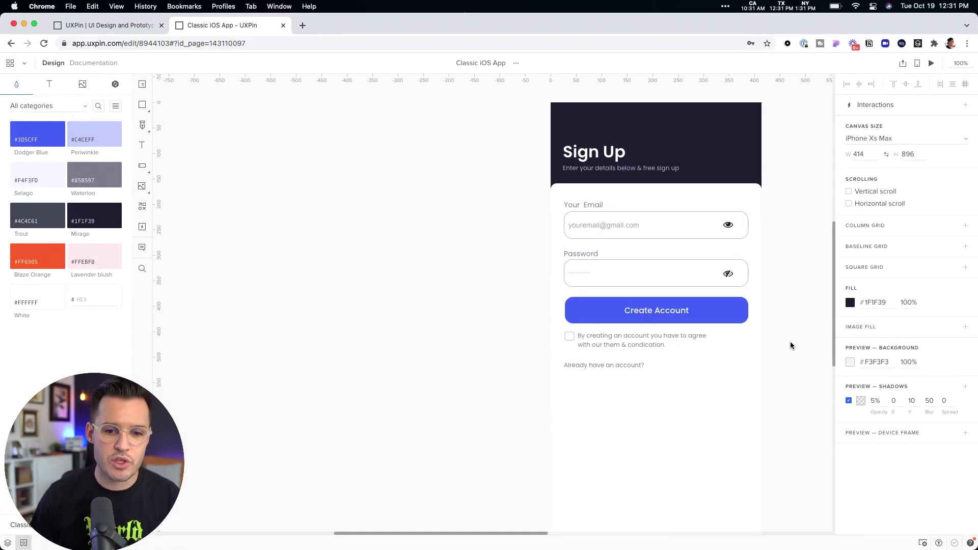
Add a new interaction to the Create Account button with Click (Tap) as its trigger
click(735, 310)
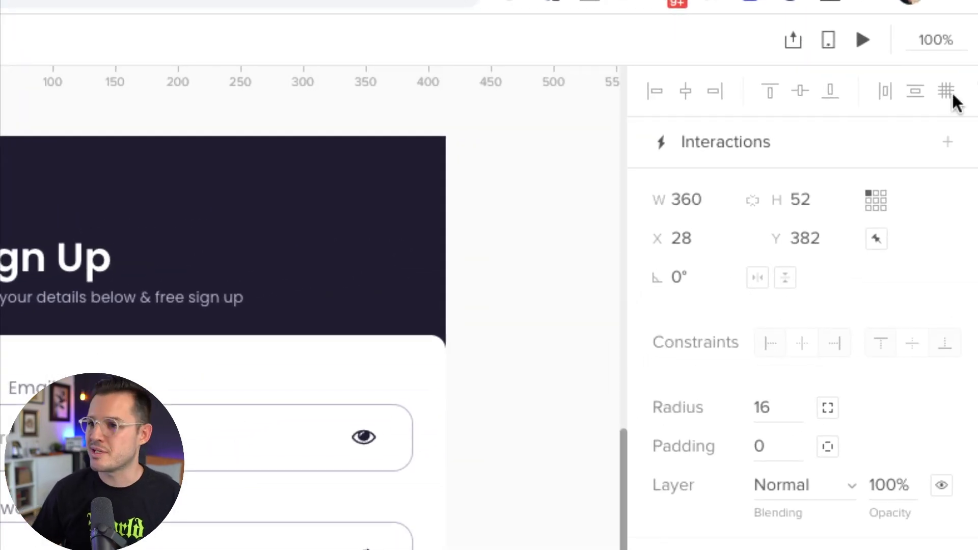
click(949, 143)
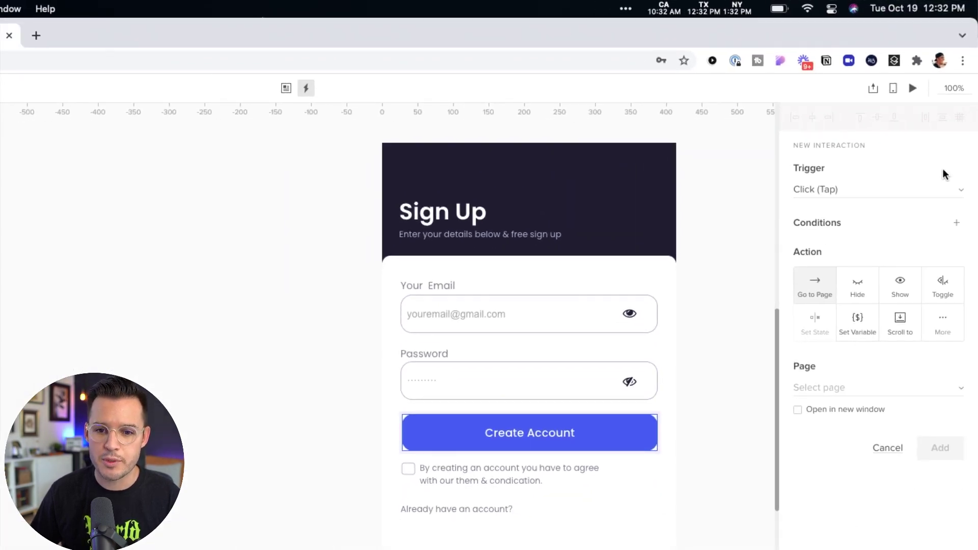
click(839, 201)
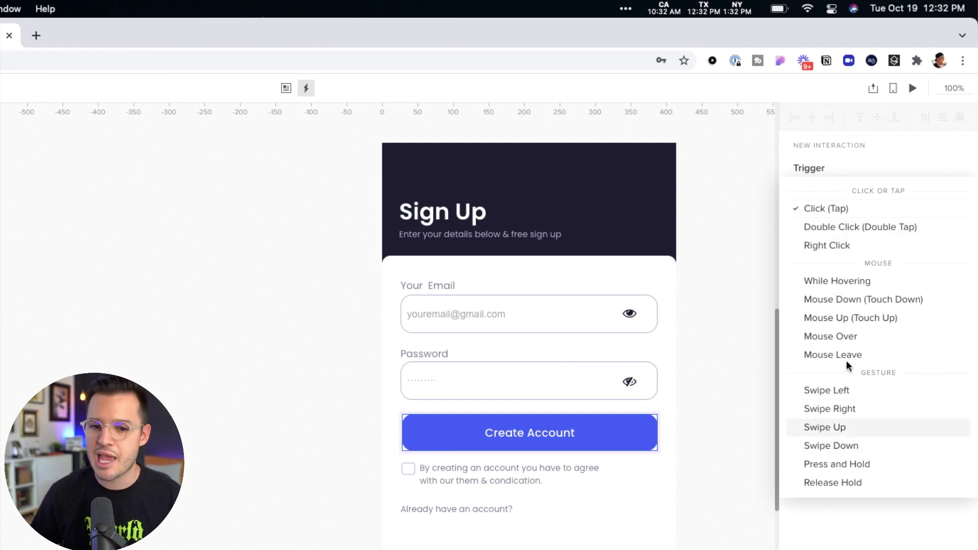
click(827, 209)
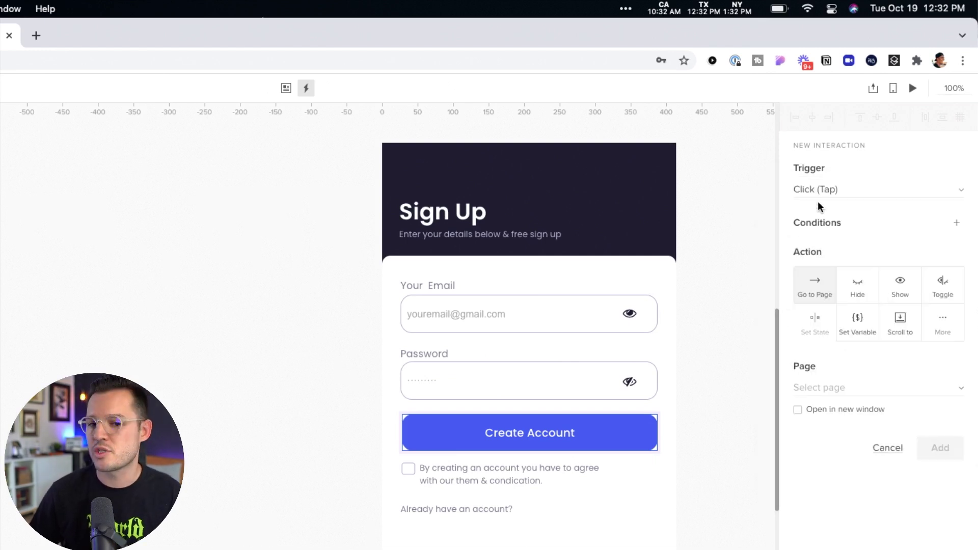
Add a Value of variable condition to the Create Account interaction, keeping equals and Value
click(930, 230)
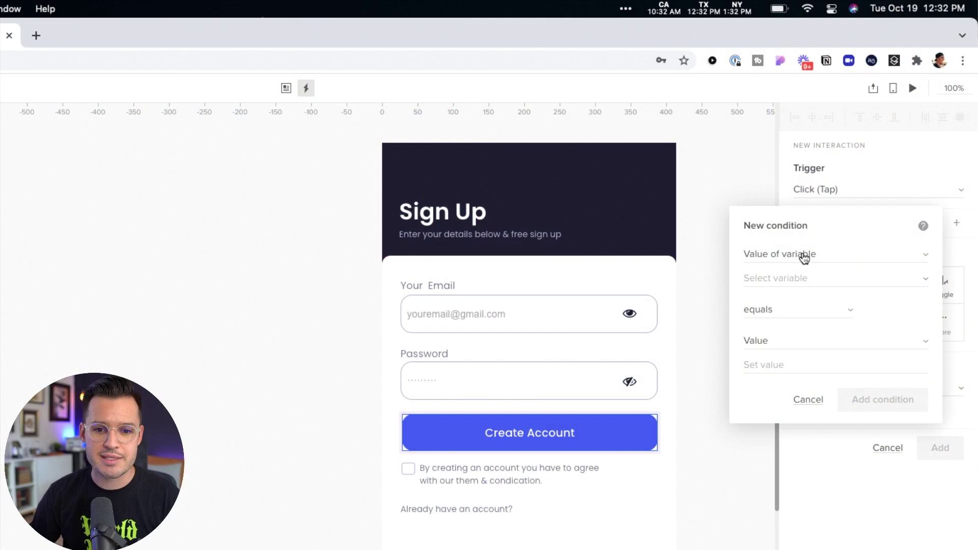
click(824, 259)
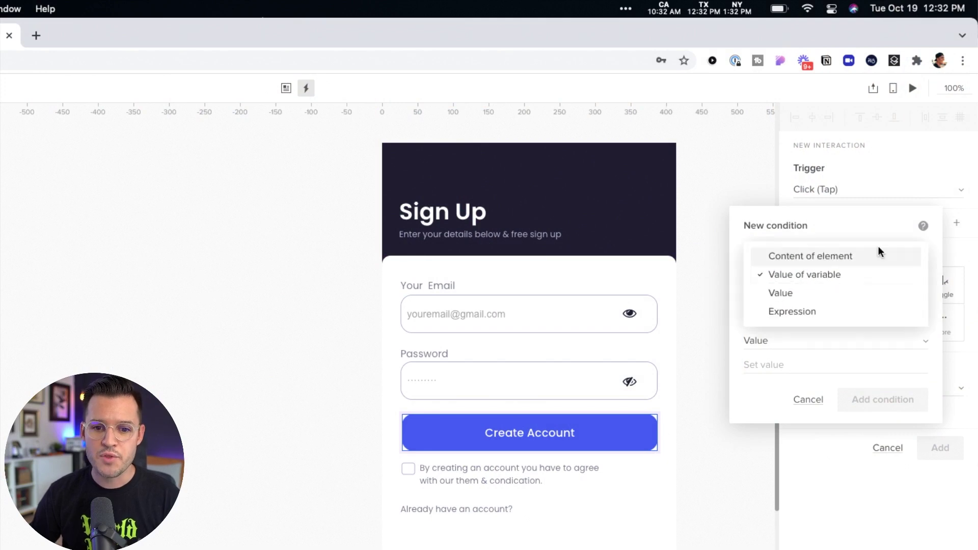
click(847, 221)
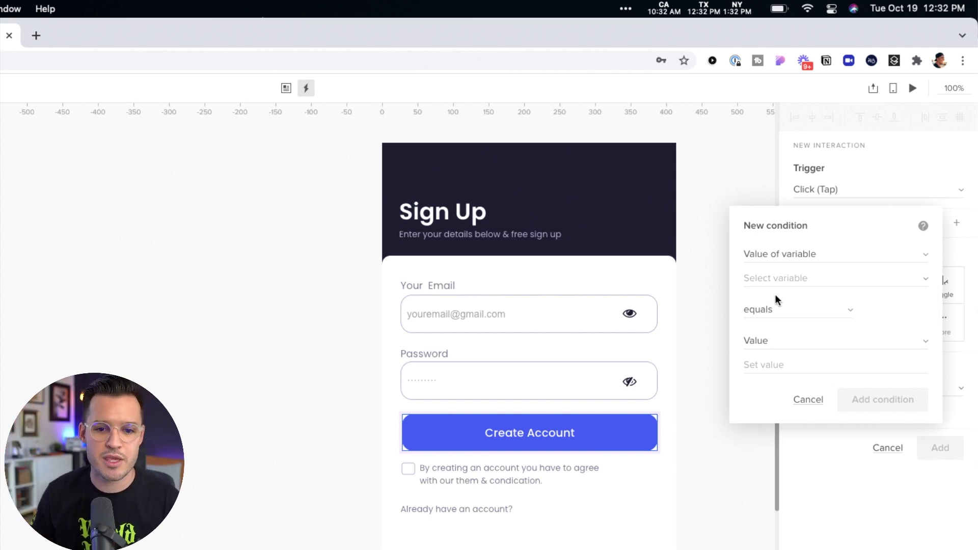
click(800, 311)
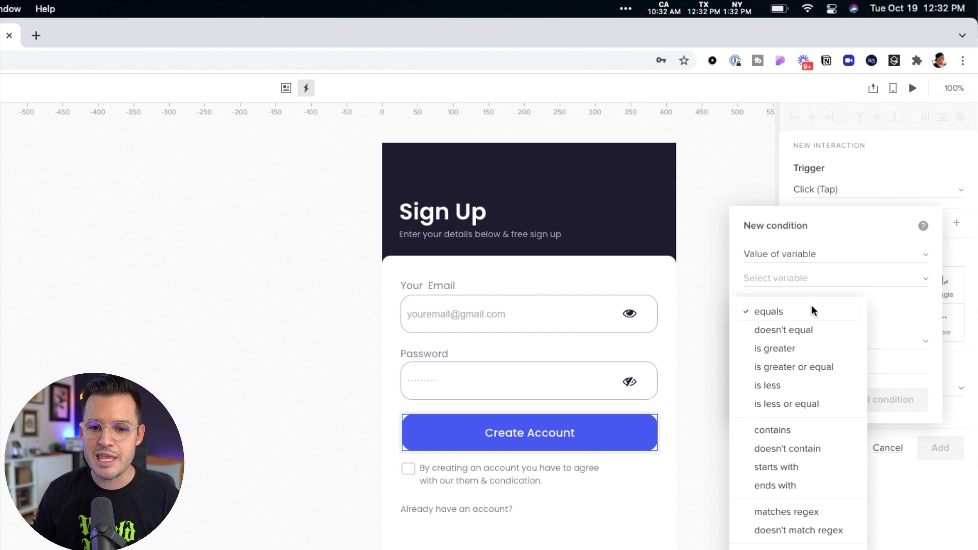
click(877, 311)
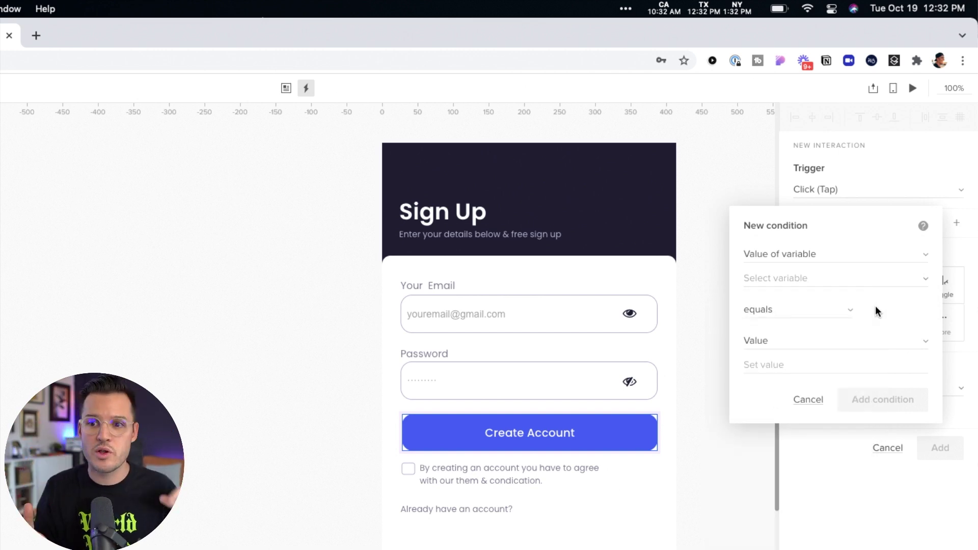
click(810, 311)
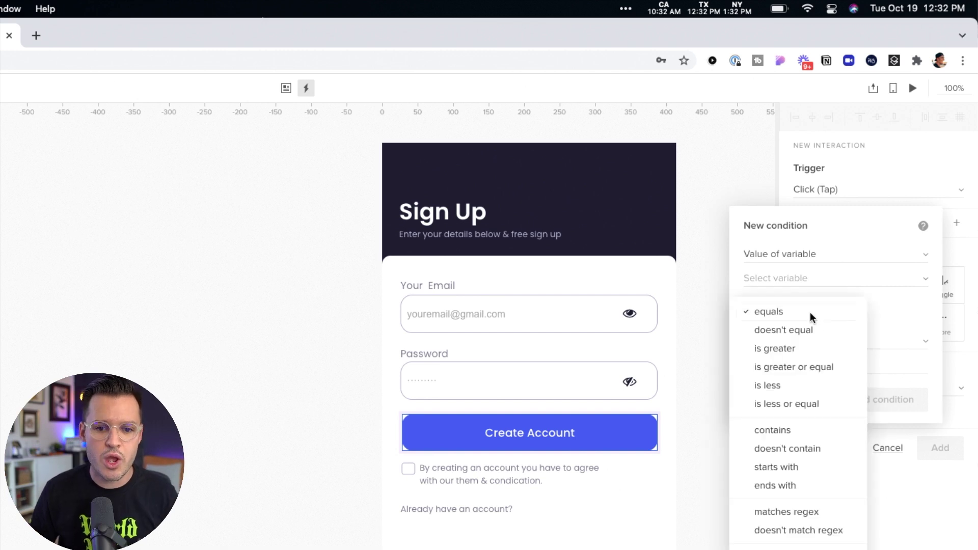
click(896, 329)
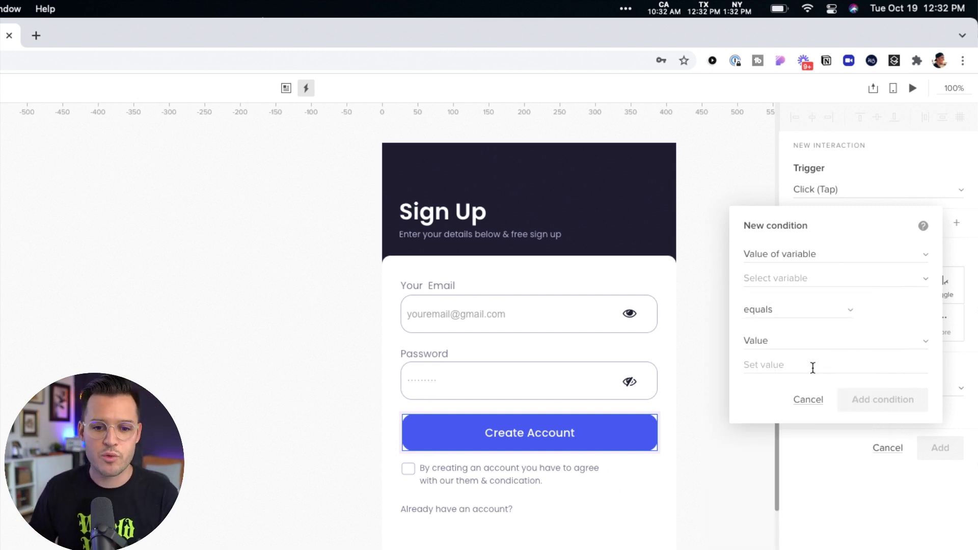
click(816, 348)
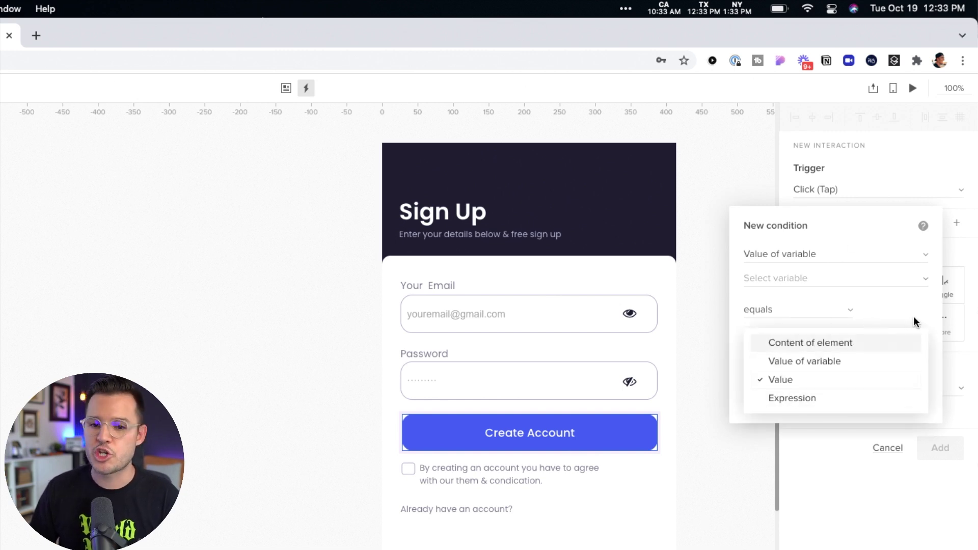
click(928, 320)
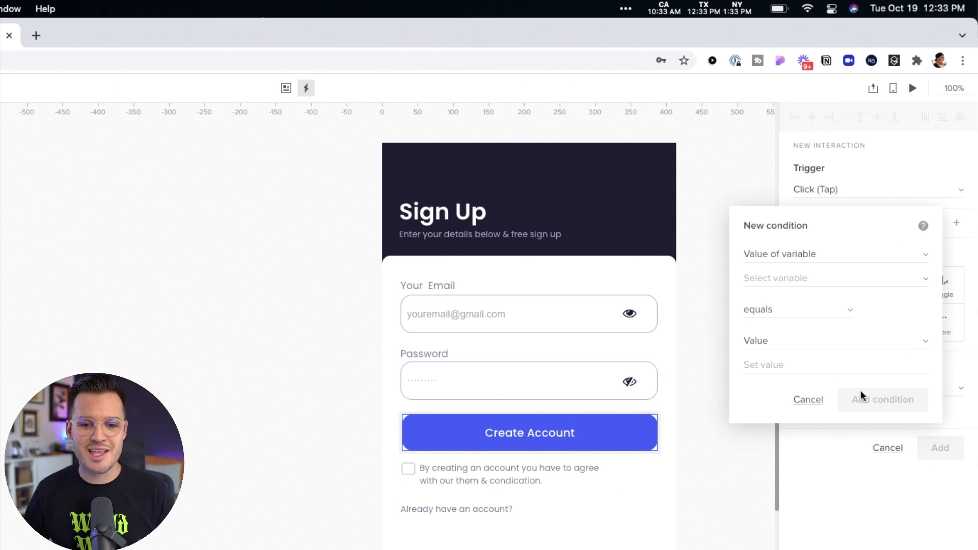
Cancel the new condition, glance at More actions, and close the Create Account interaction editor
click(809, 401)
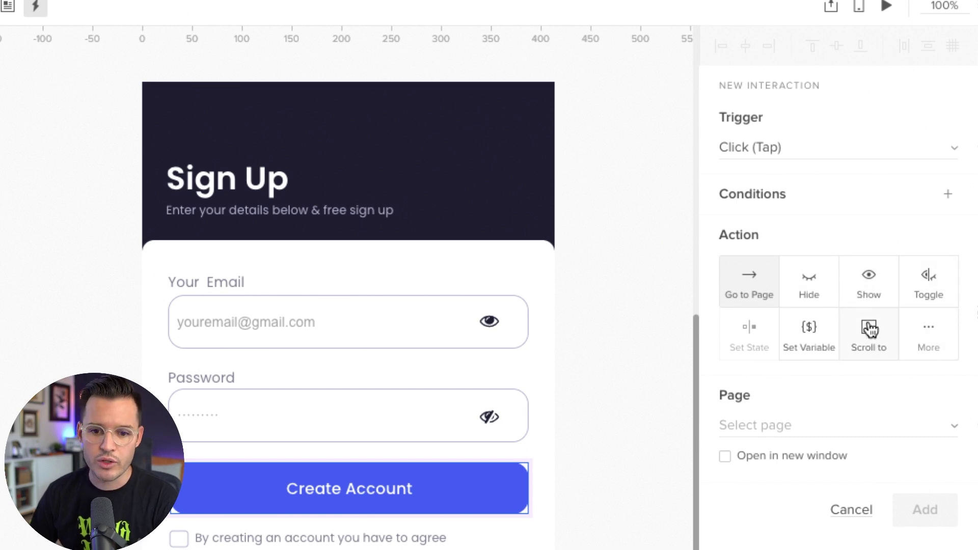
click(936, 340)
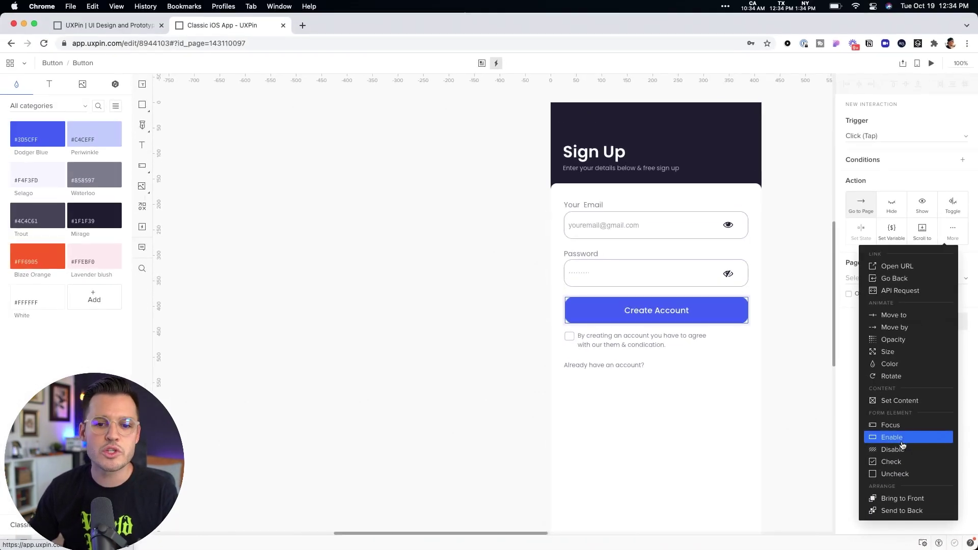
click(828, 430)
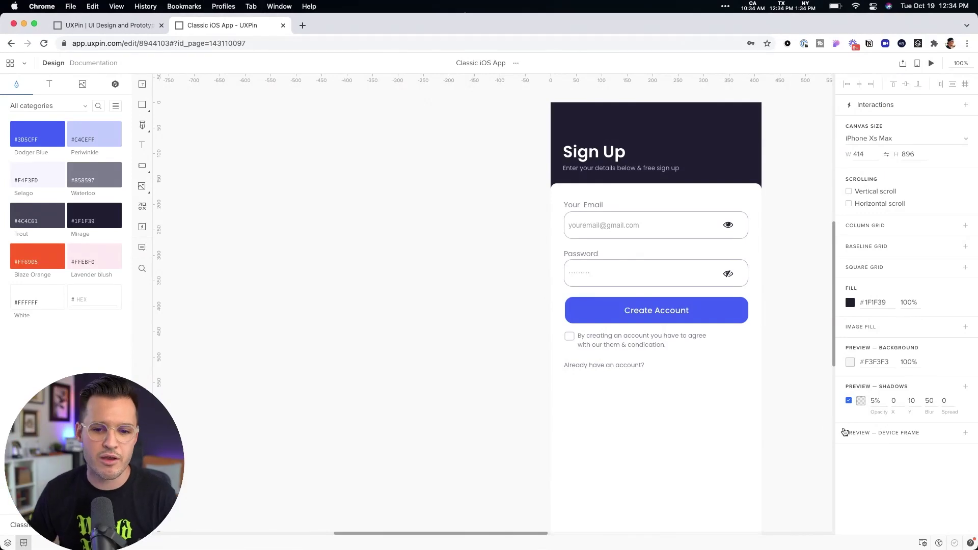
In Documentation mode, pin the note 'Buttons always ...' to the Create Account button
drag(815, 406, 727, 402)
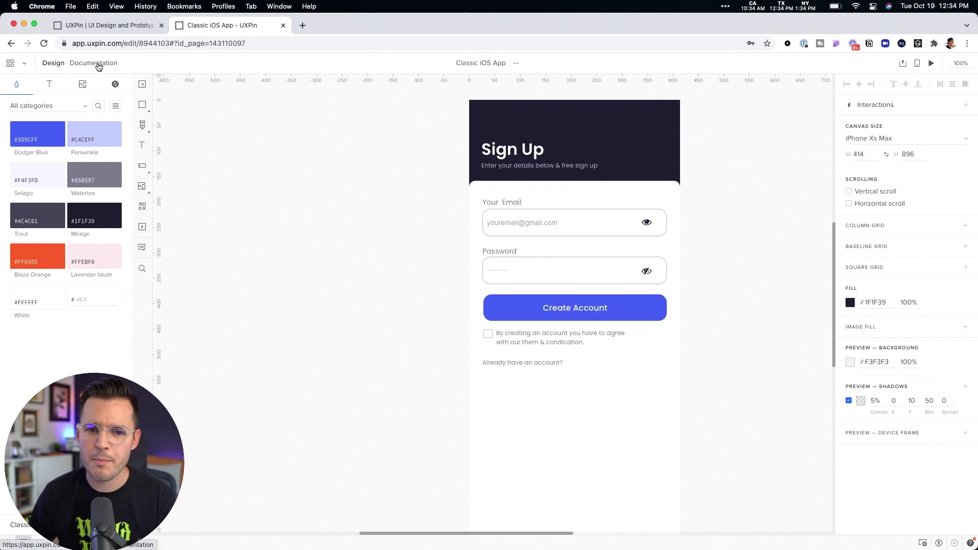
click(99, 66)
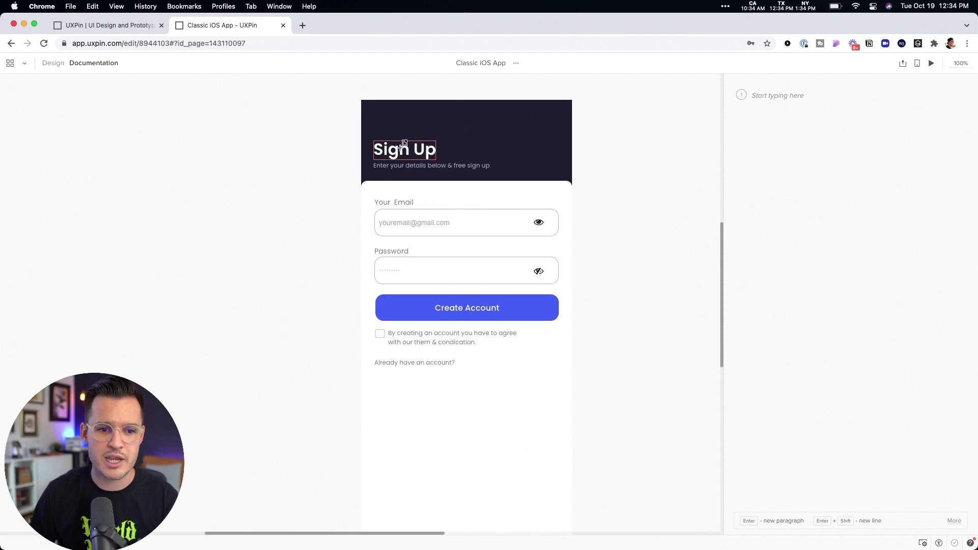
click(548, 306)
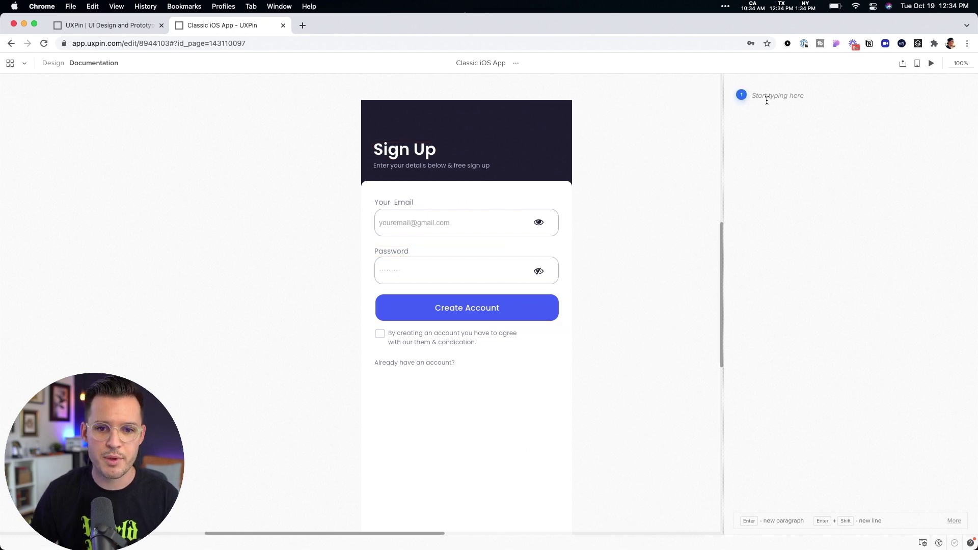
text(Buttons always ....)
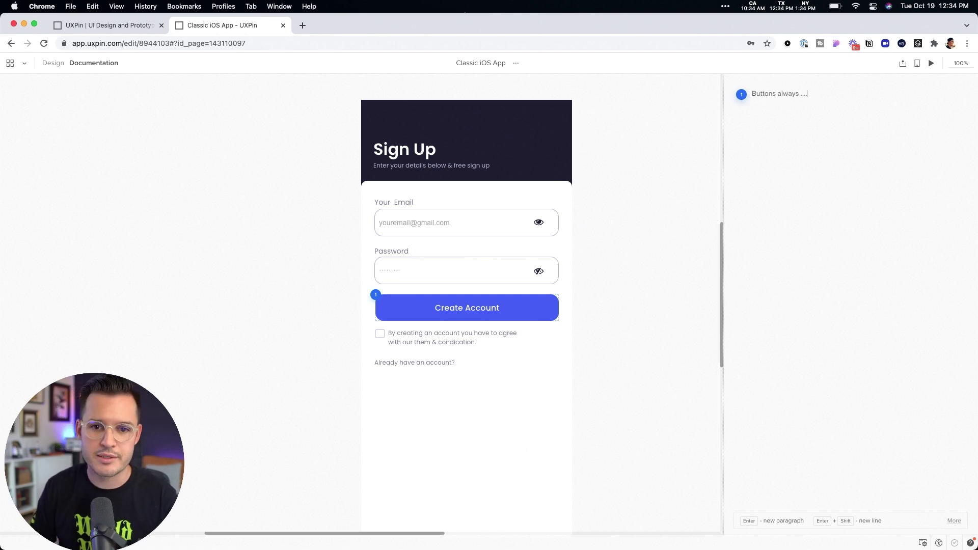
Attach a second note, 'Cards only at 75% vh', to the form card
click(746, 161)
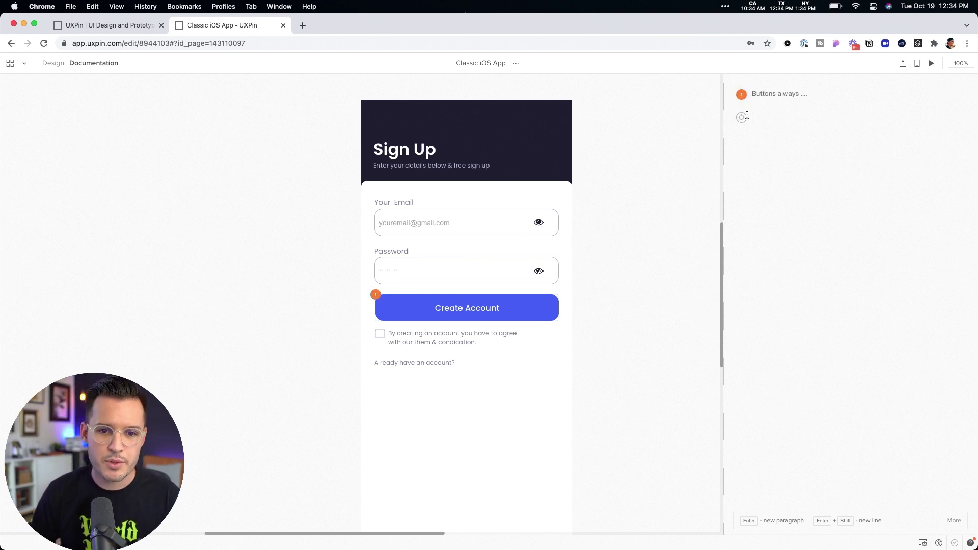
drag(747, 116, 544, 190)
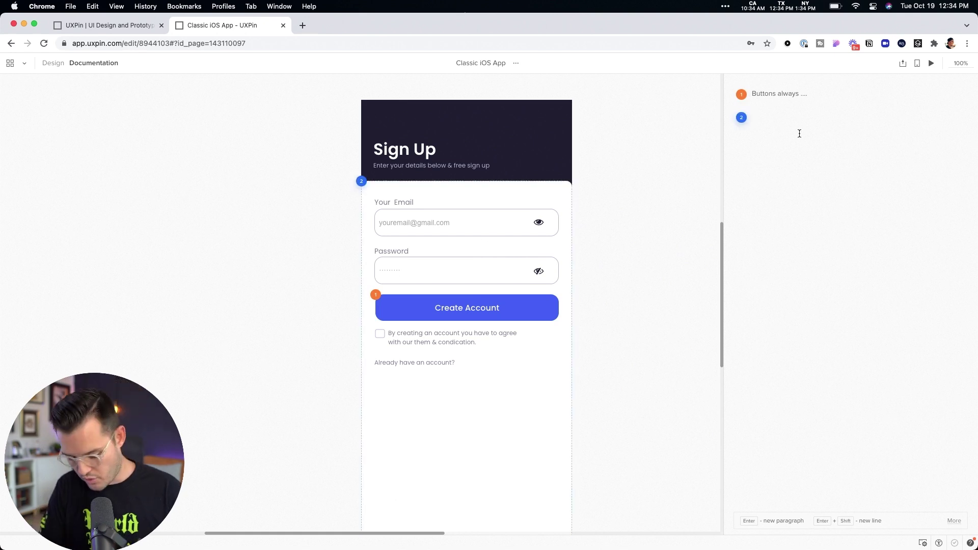
text(Cards only at 75% vh)
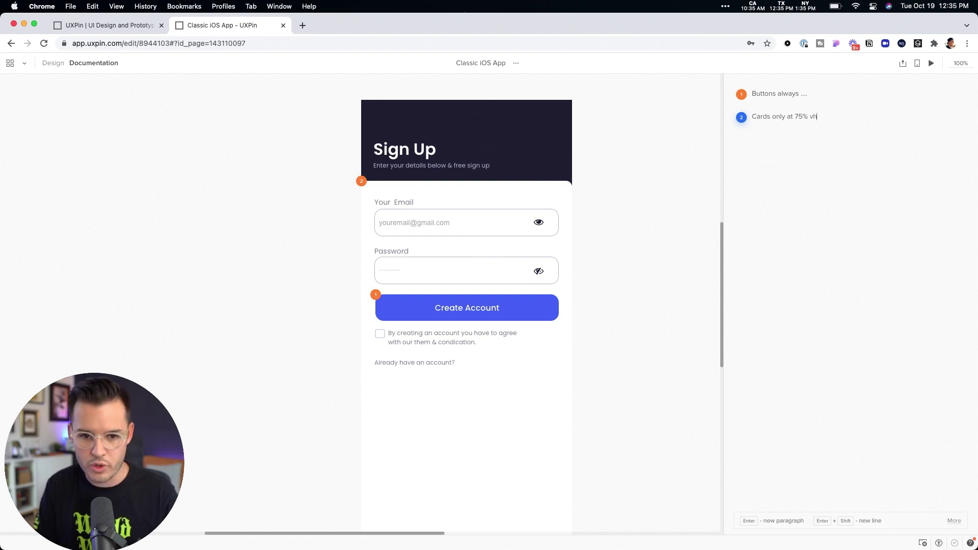
key(Return)
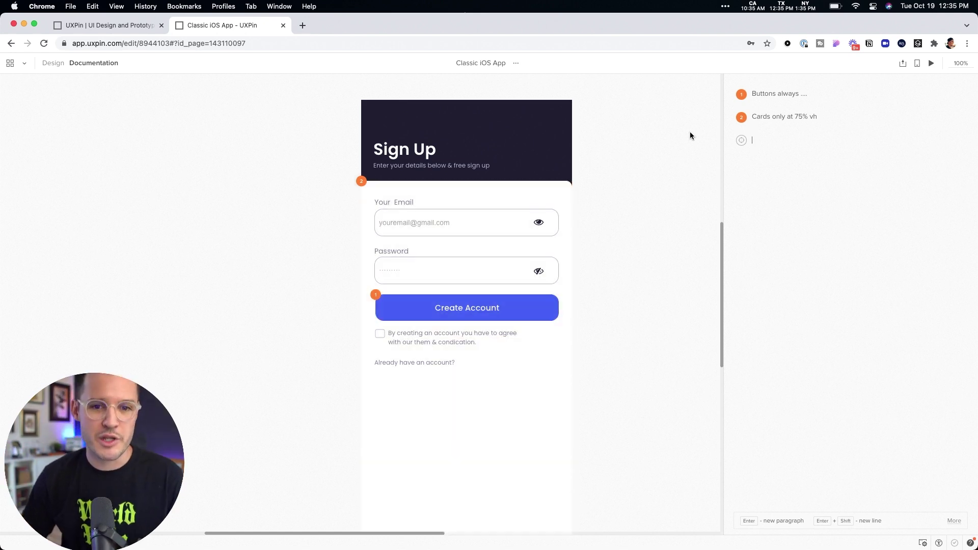
Preview the Sign Up prototype from Design mode and enter test text in the email and password fields
click(54, 64)
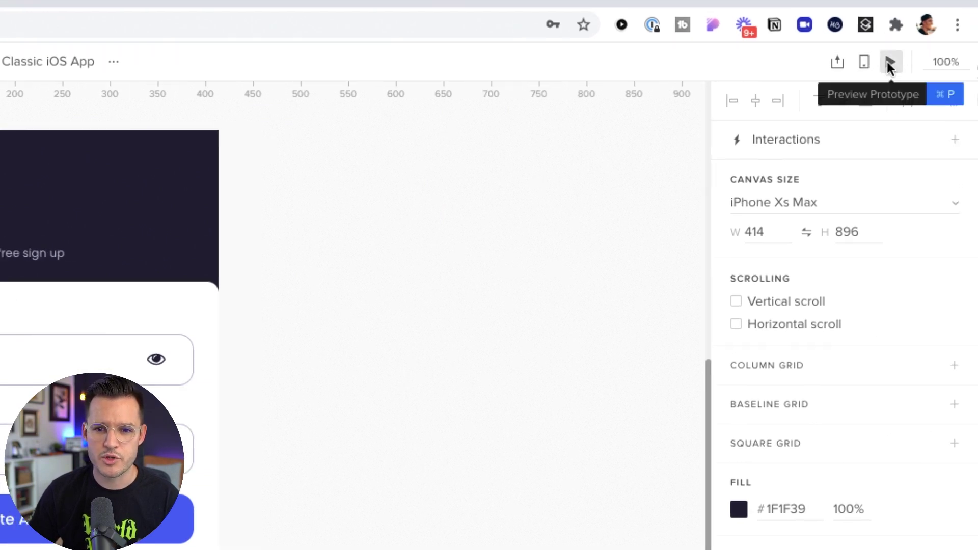
click(887, 63)
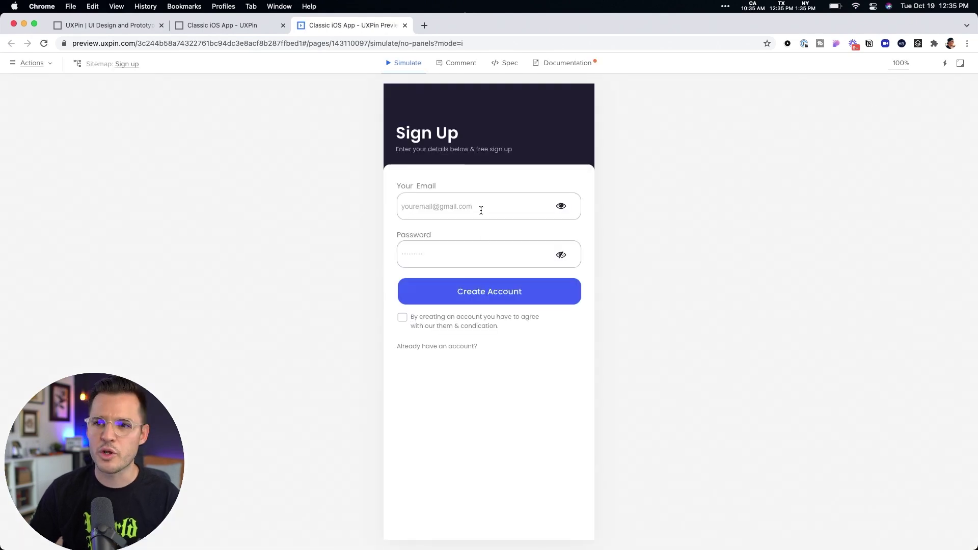
click(479, 211)
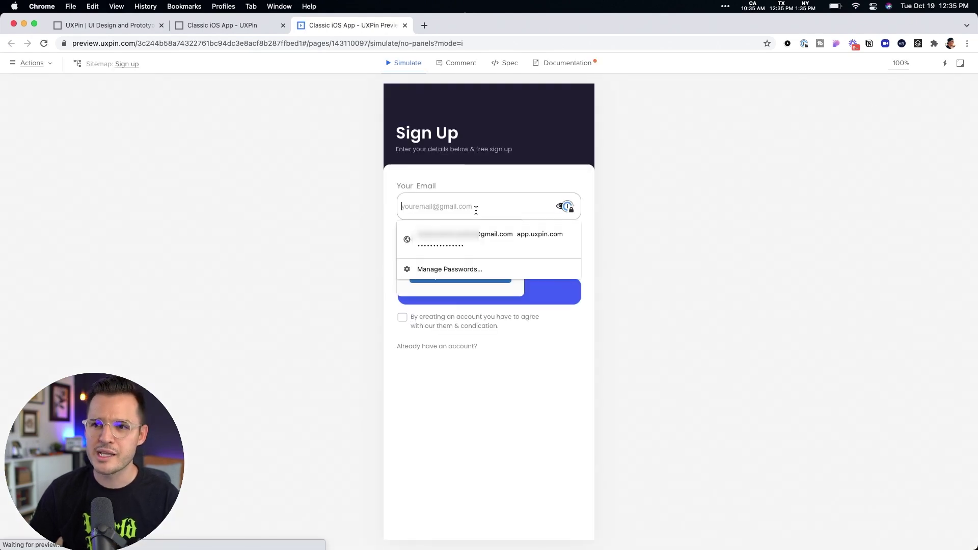
text(sadsadasdfsdfgdfgdfgd)
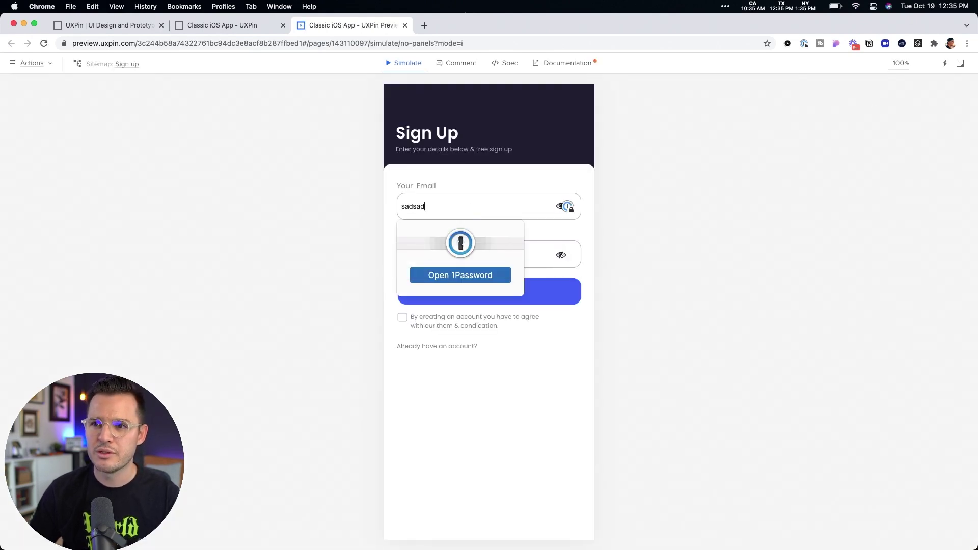
click(529, 257)
text(sdfsdfsdfsdfsdf)
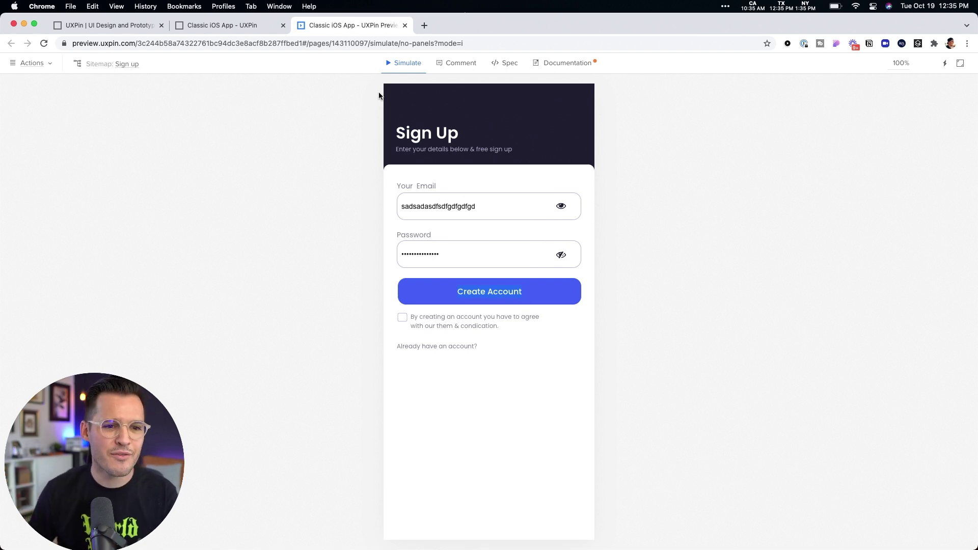
Inspect the Create Account button's spacing and CSS in Spec mode, then view the Documentation notes
click(449, 66)
click(506, 64)
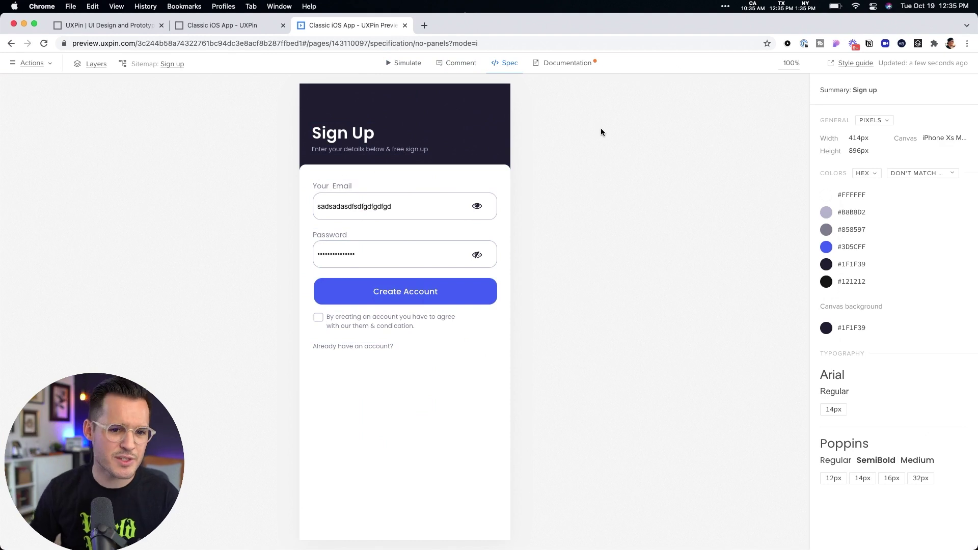
click(423, 292)
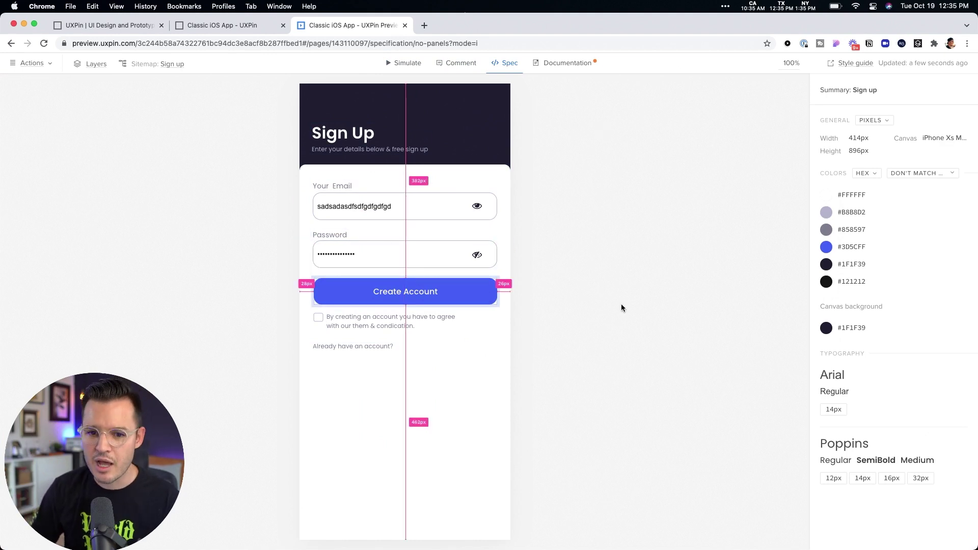
click(491, 299)
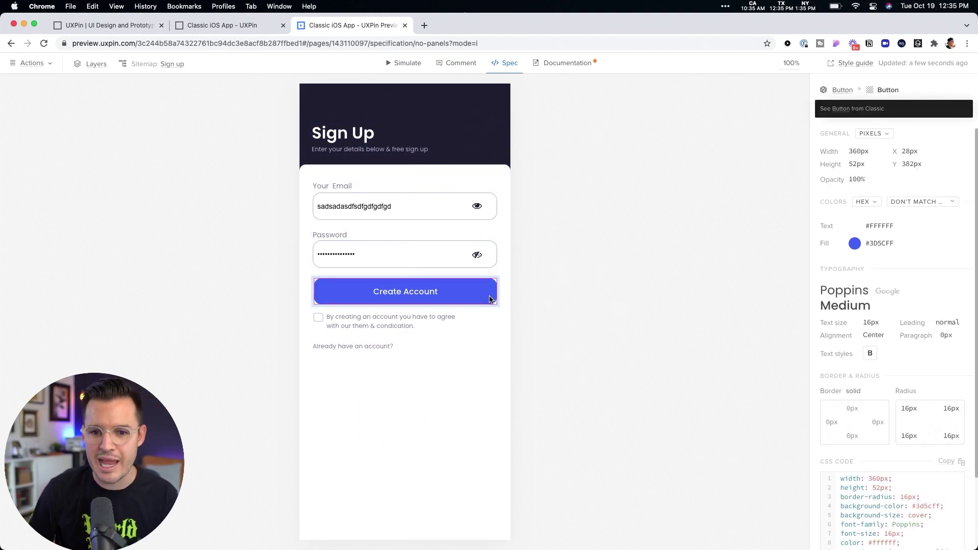
scroll(899, 403, down, 3)
scroll(869, 454, up, 3)
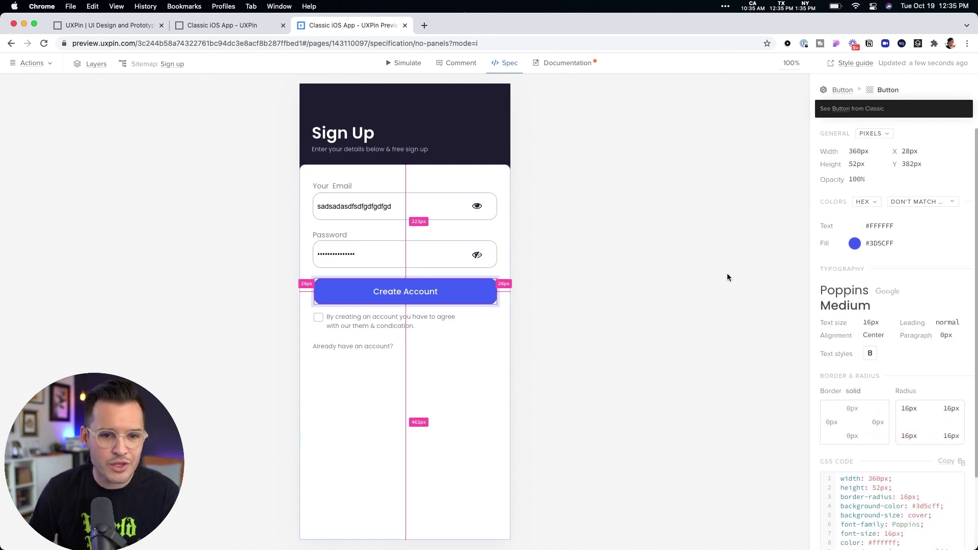
click(560, 63)
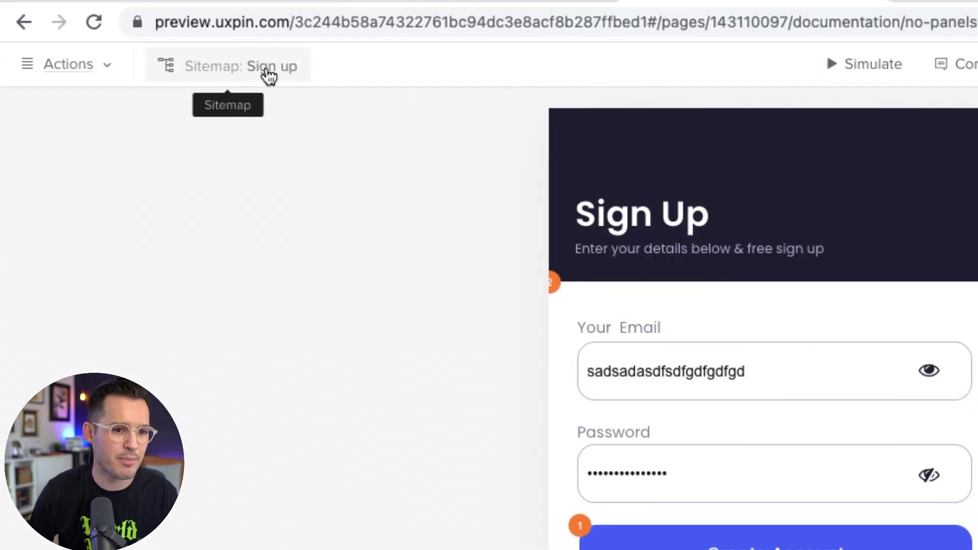
Browse the preview's Sitemap and Actions menu, then return to the Classic iOS App editor tab
click(268, 76)
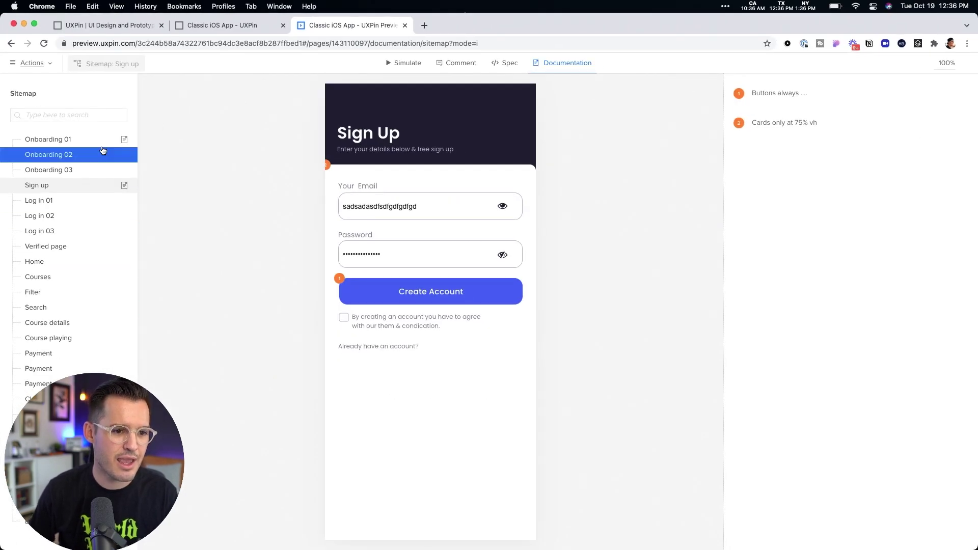
click(32, 65)
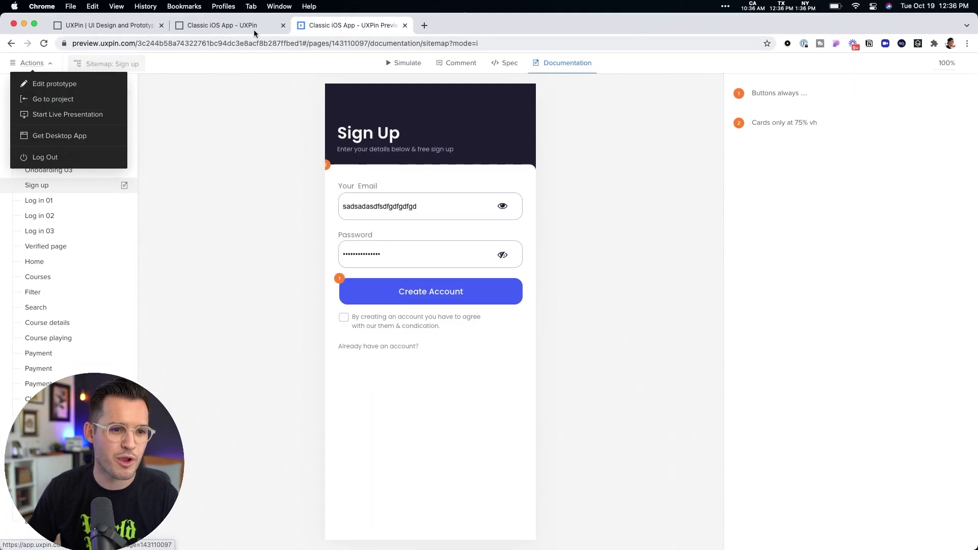
click(246, 28)
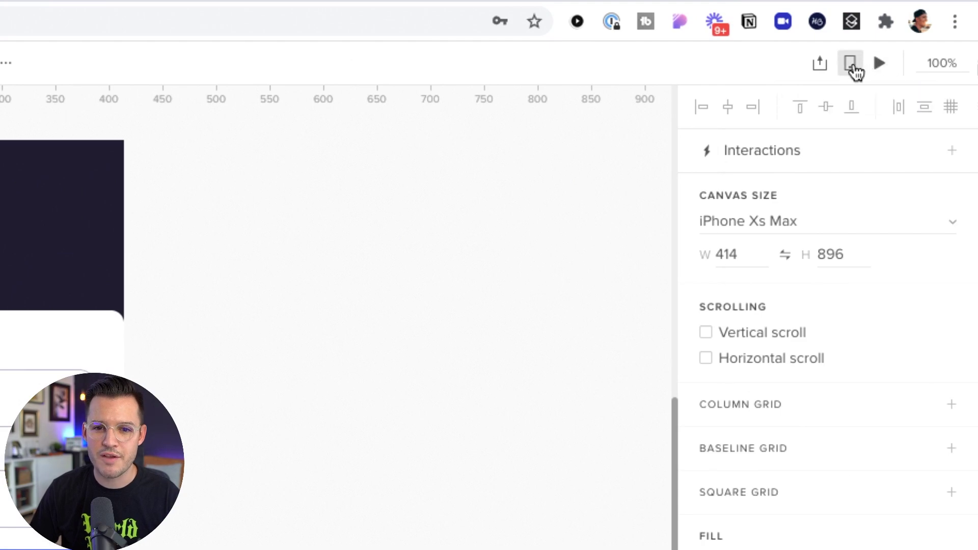
Show the Preview on a Device QR code, then dismiss it
click(853, 66)
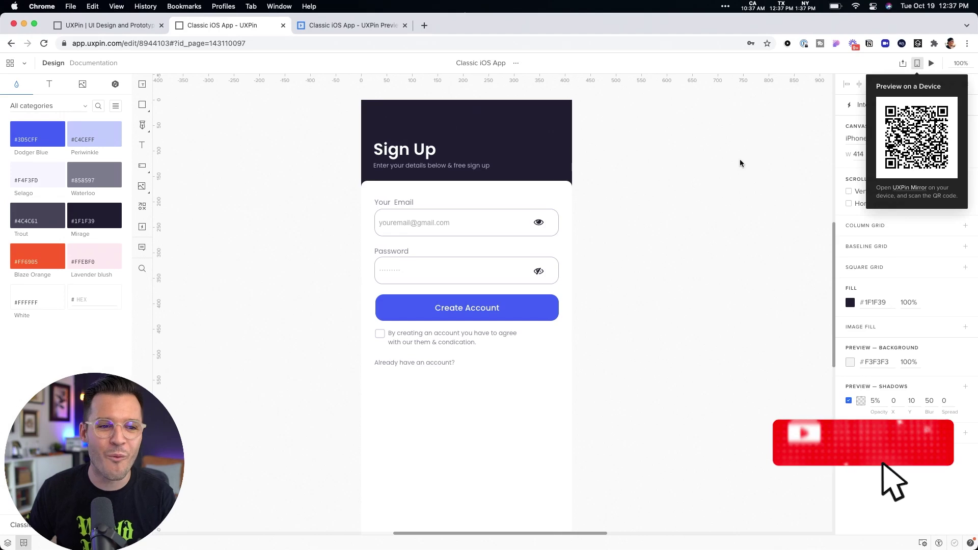
click(458, 274)
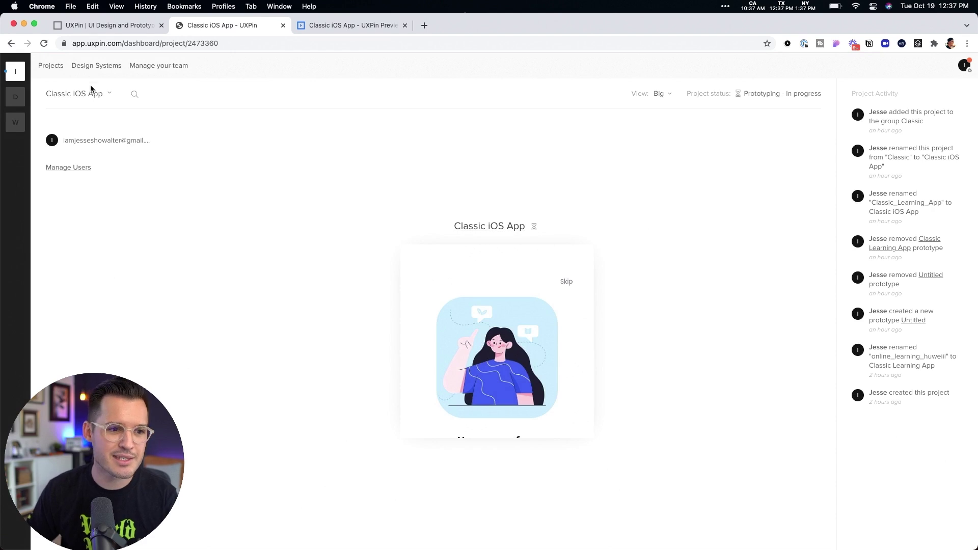
Go to Projects and switch the dashboard to the Design Systems section
click(49, 71)
click(90, 66)
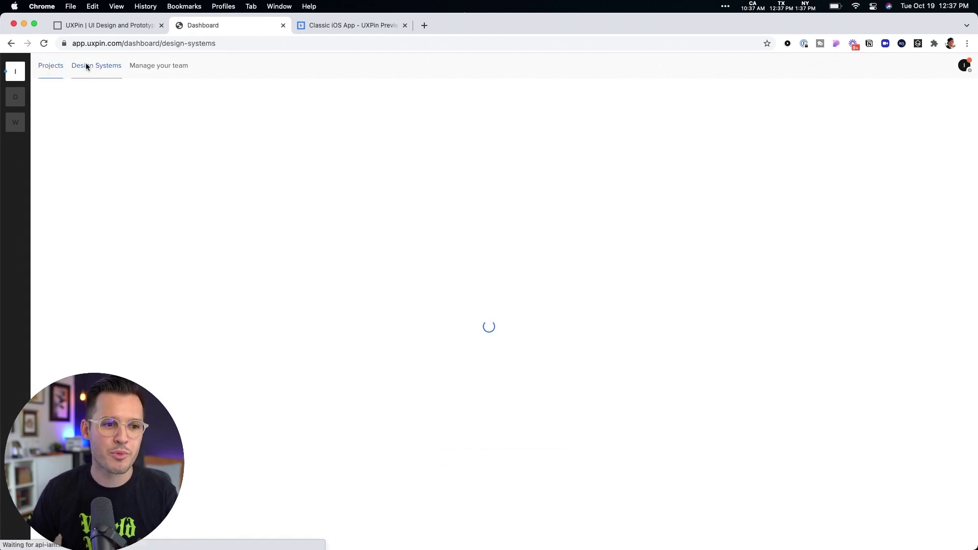